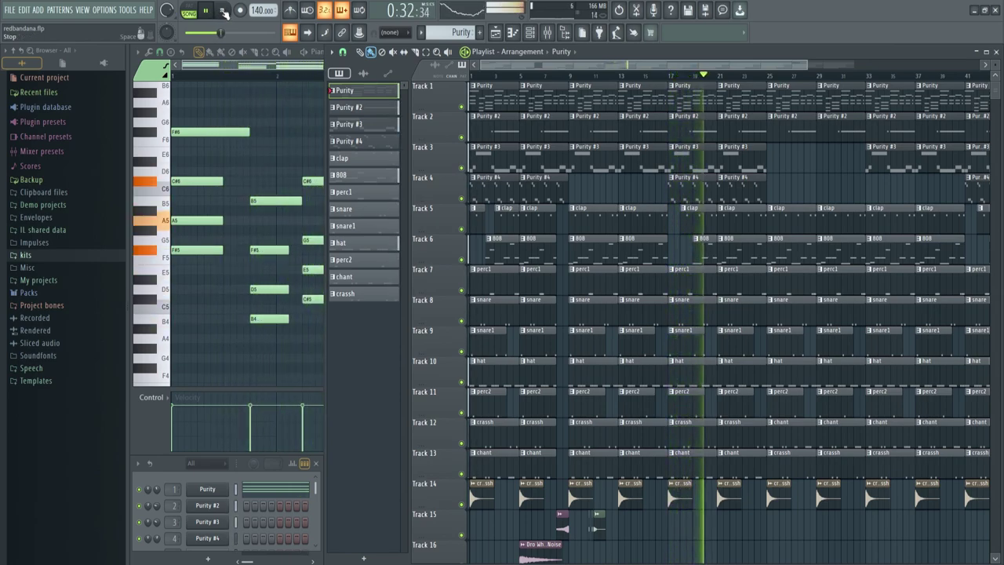
Stop the song playback and open the Purity channel's instrument beside its piano roll.
{"action": "left_click", "coordinate": [224, 11]}
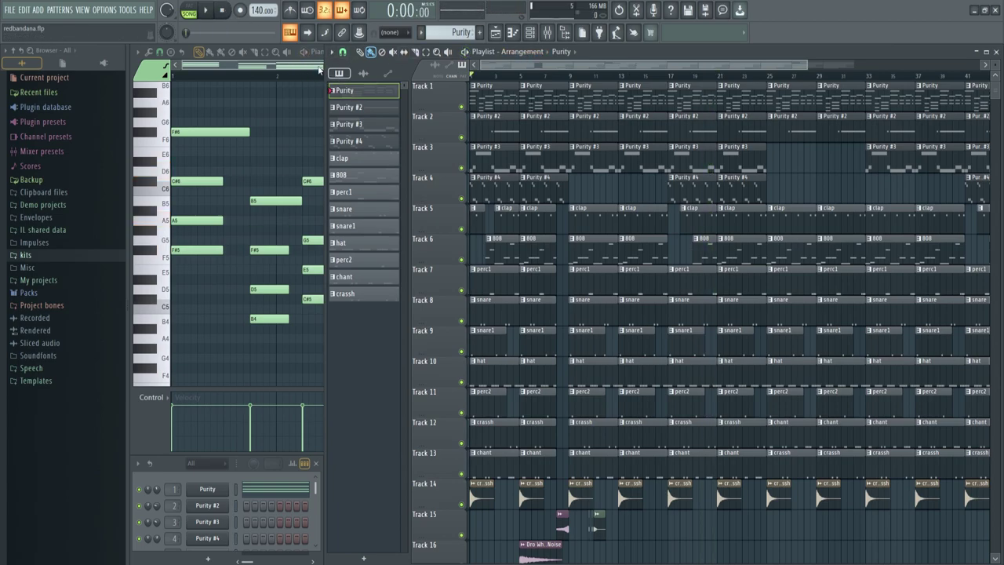
{"action": "left_click", "coordinate": [320, 69]}
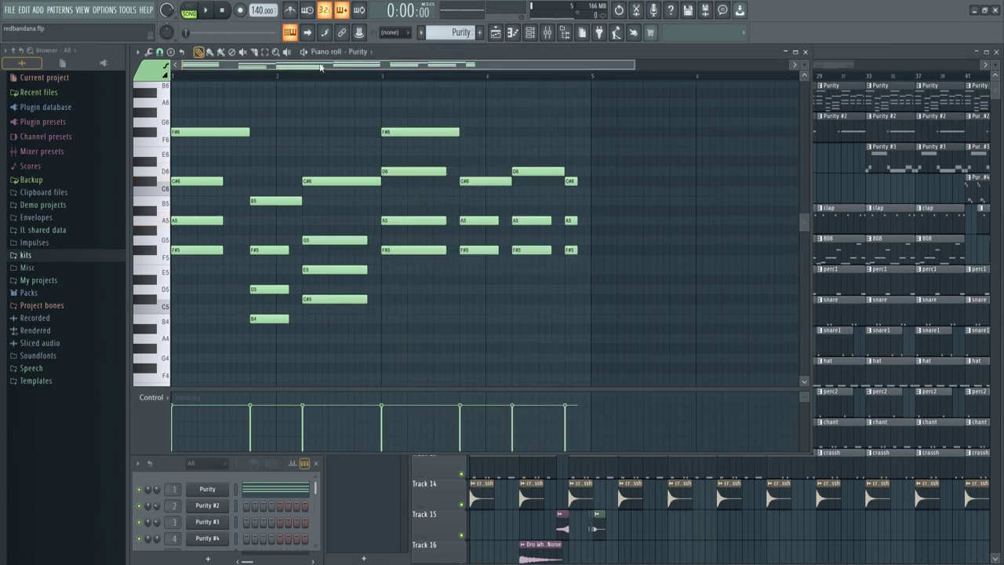
{"action": "left_click", "coordinate": [220, 487]}
{"action": "left_click_drag", "start_coordinate": [693, 163], "coordinate": [687, 160]}
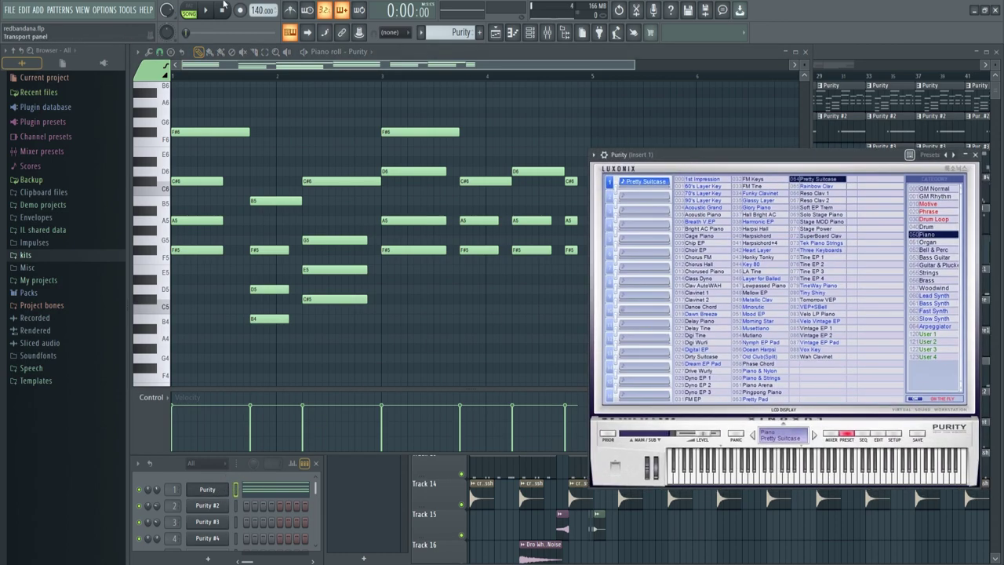
Play the Purity chord pattern on its own and stop it.
{"action": "left_click", "coordinate": [206, 11]}
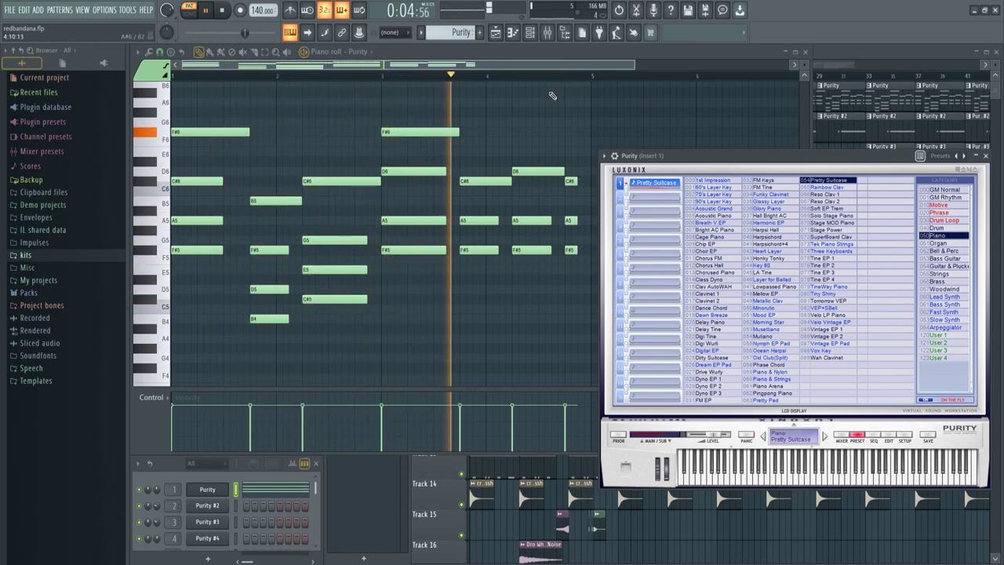
{"action": "left_click", "coordinate": [212, 16]}
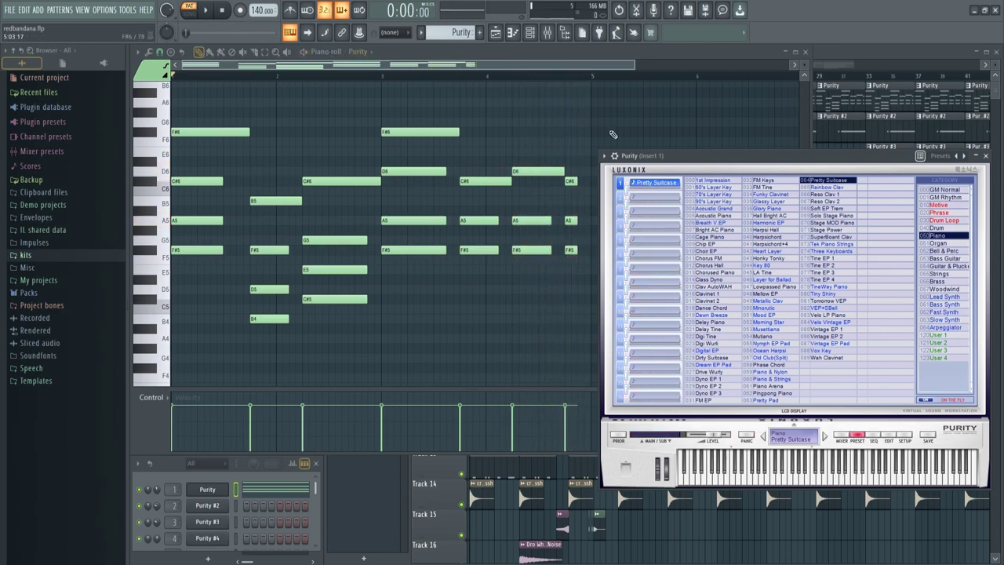
{"action": "left_click_drag", "start_coordinate": [698, 163], "coordinate": [697, 161]}
Select the Purity #2 pattern and show the Purity #2 channel's notes in the piano roll.
{"action": "left_click", "coordinate": [359, 52]}
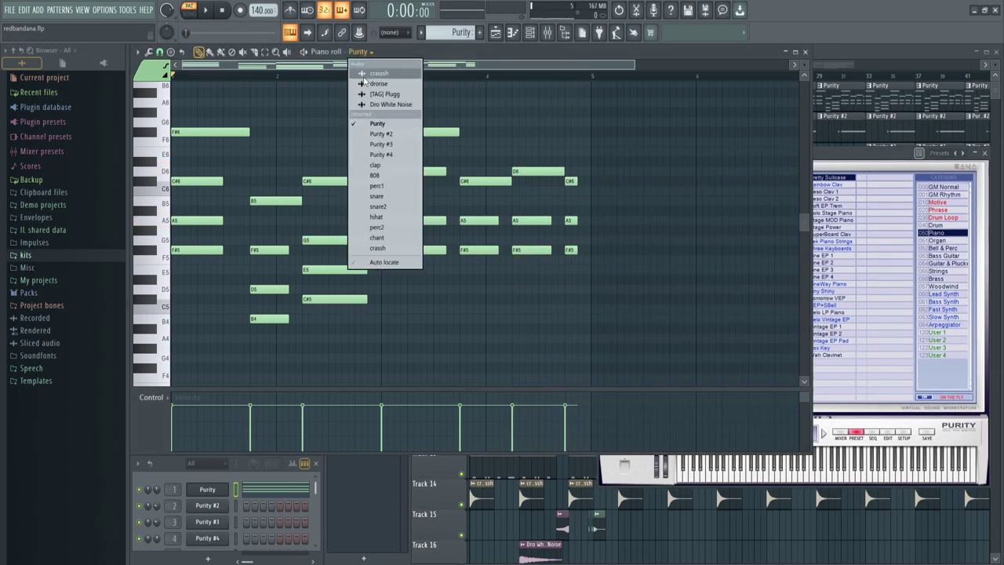
{"action": "left_click", "coordinate": [382, 134]}
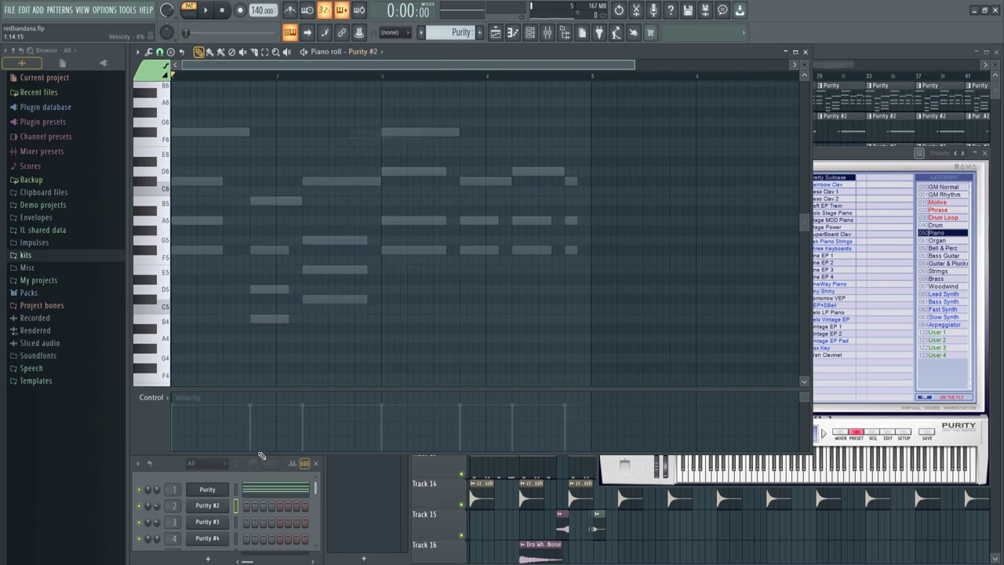
{"action": "left_click", "coordinate": [856, 61]}
{"action": "left_click", "coordinate": [363, 105]}
{"action": "left_click", "coordinate": [312, 62]}
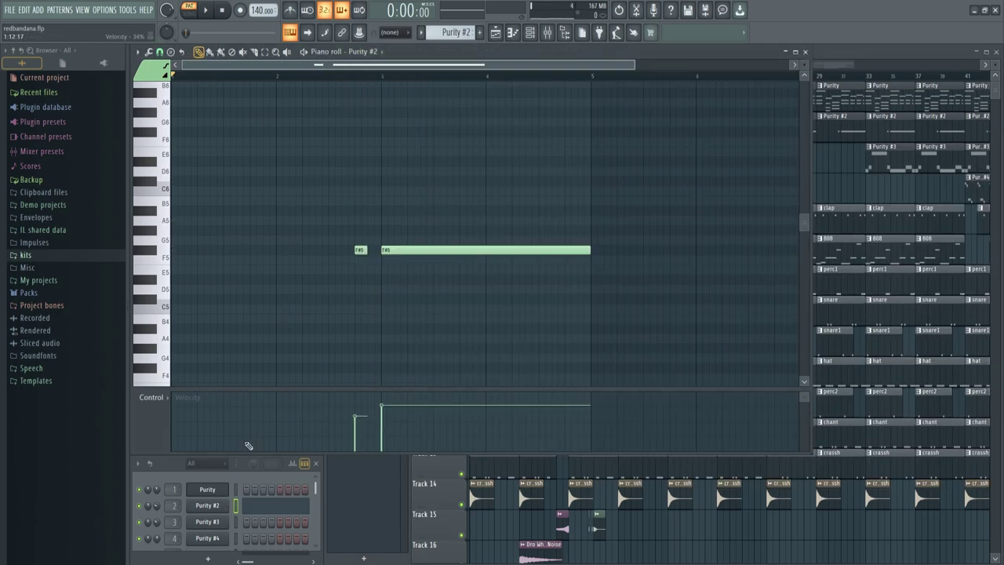
Open the Purity #2 instrument's preset list, play the pattern with it in view, and close the instrument.
{"action": "left_click", "coordinate": [227, 505]}
{"action": "left_click_drag", "start_coordinate": [568, 127], "coordinate": [748, 209]}
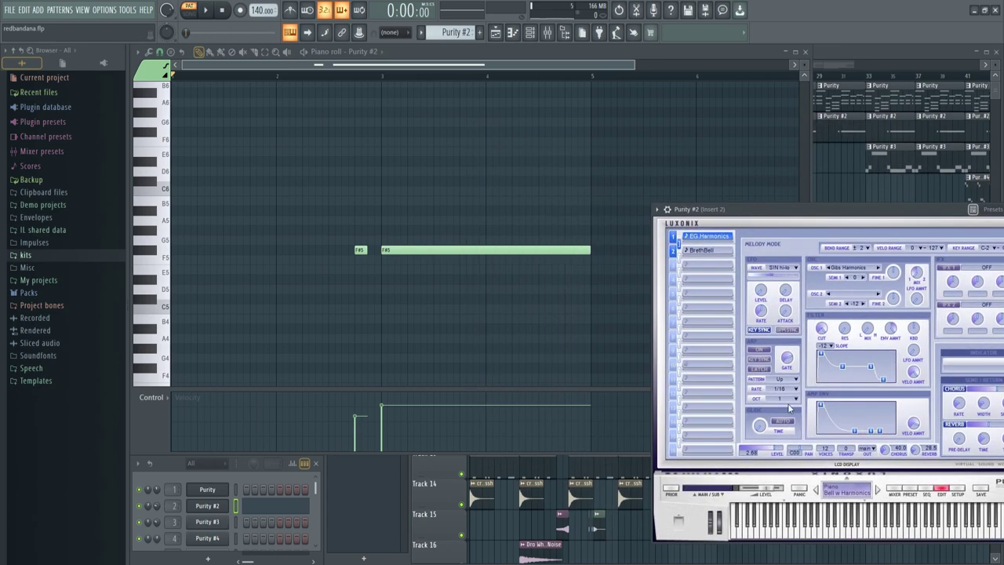
{"action": "left_click", "coordinate": [904, 487]}
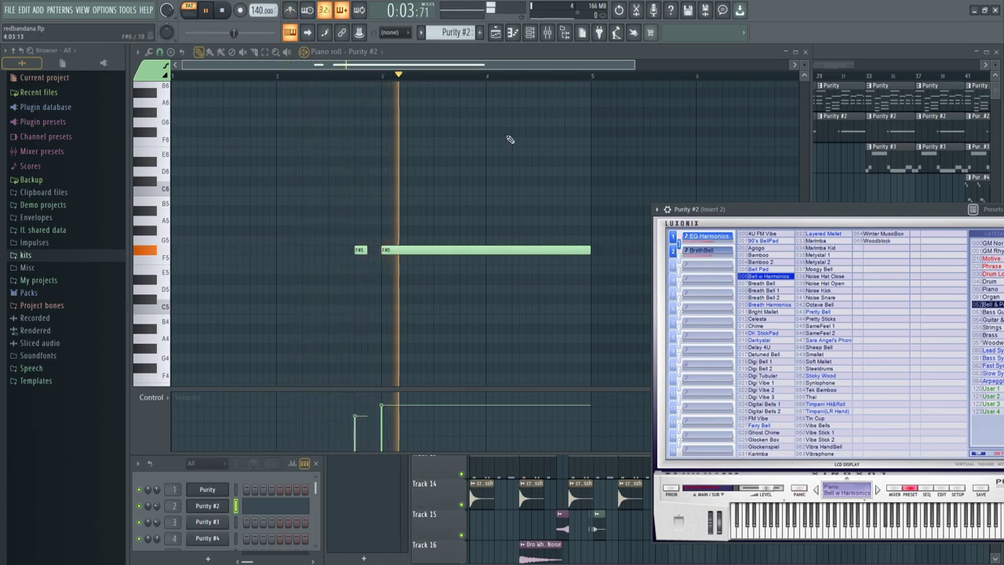
{"action": "left_click", "coordinate": [622, 64]}
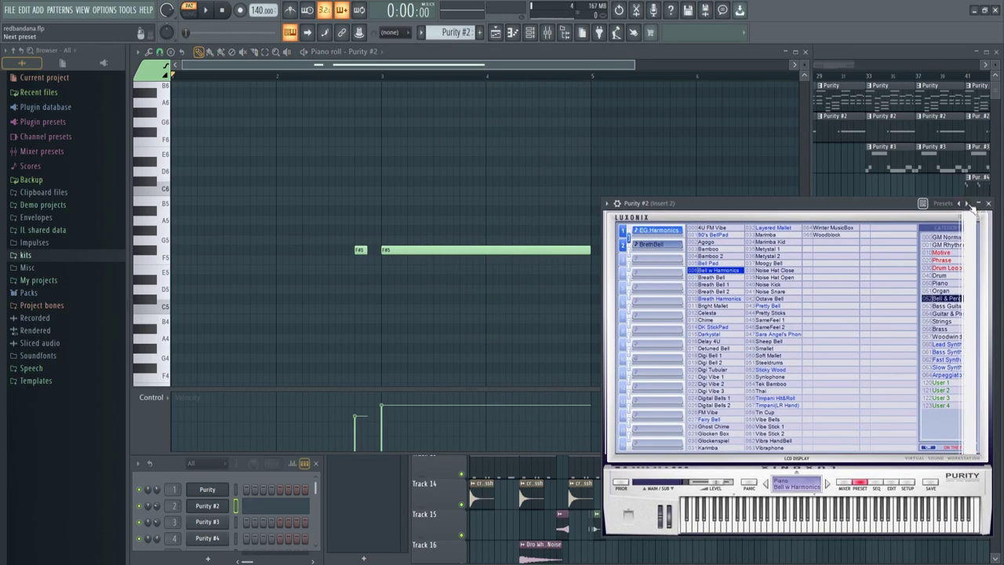
{"action": "left_click", "coordinate": [989, 204]}
Select the Purity #3 pattern, open its instrument and show the Purity #3 notes in the piano roll.
{"action": "left_click", "coordinate": [816, 58]}
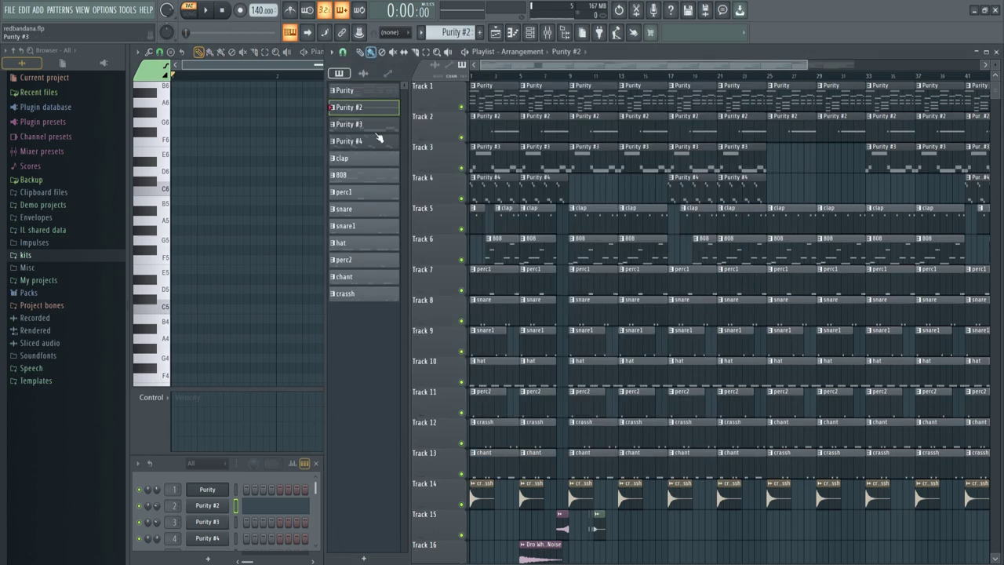
{"action": "left_click", "coordinate": [208, 521]}
{"action": "left_click", "coordinate": [288, 65]}
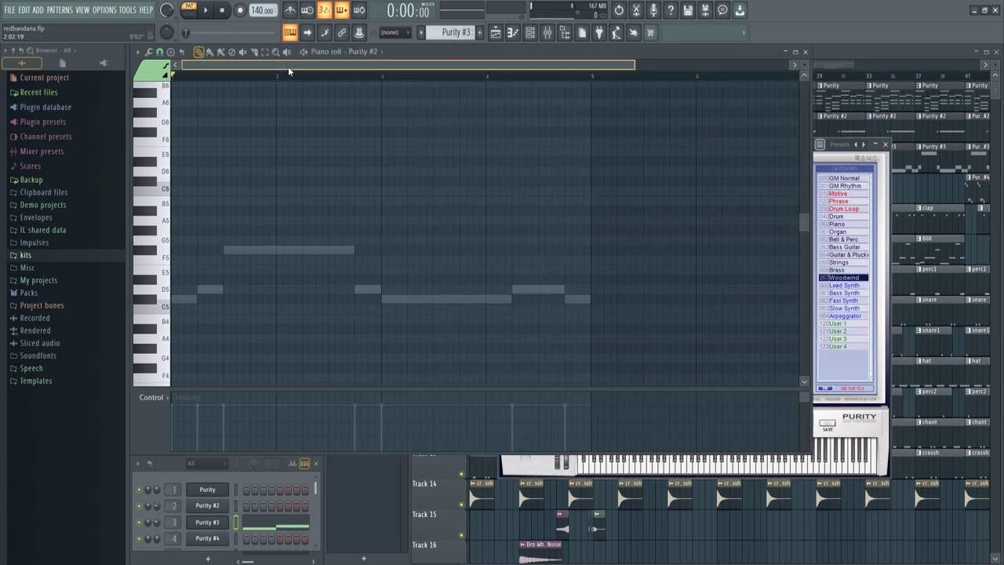
{"action": "left_click", "coordinate": [370, 53]}
{"action": "left_click", "coordinate": [382, 144]}
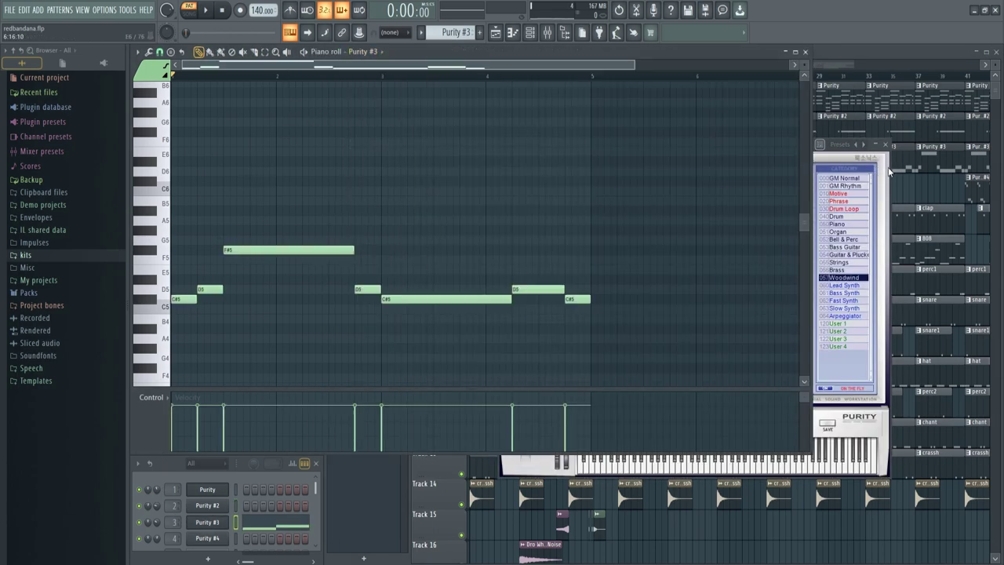
Play the Purity #3 pattern with its Oboe preset in view, stop it and close the instrument.
{"action": "left_click", "coordinate": [888, 171]}
{"action": "left_click_drag", "start_coordinate": [698, 149], "coordinate": [719, 160]}
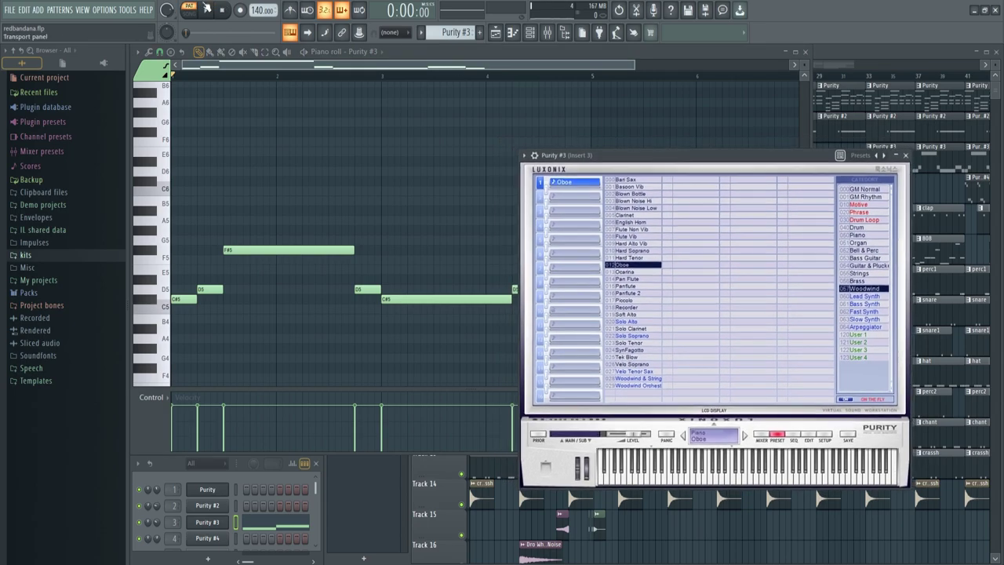
{"action": "left_click_drag", "start_coordinate": [633, 163], "coordinate": [717, 175]}
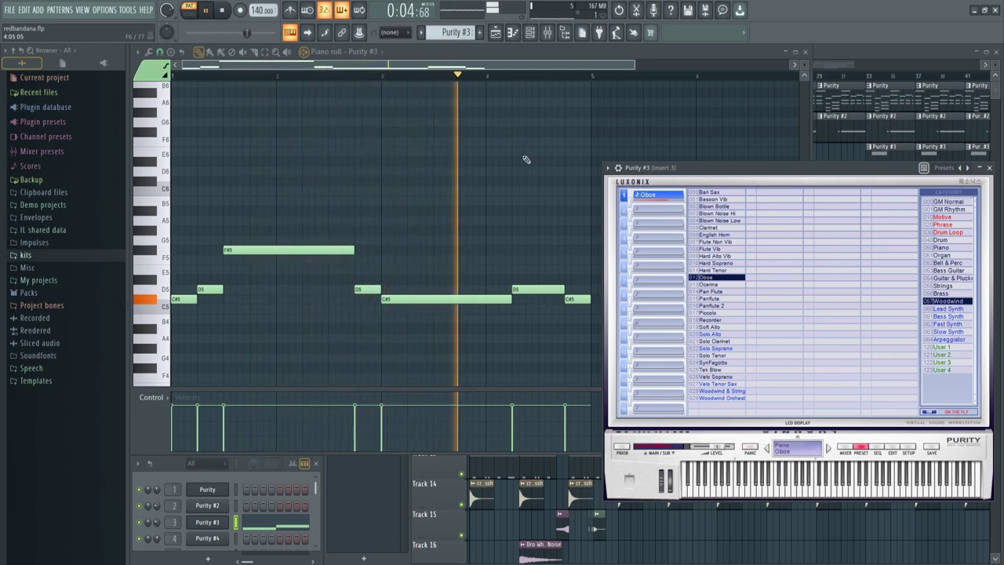
{"action": "left_click", "coordinate": [229, 11]}
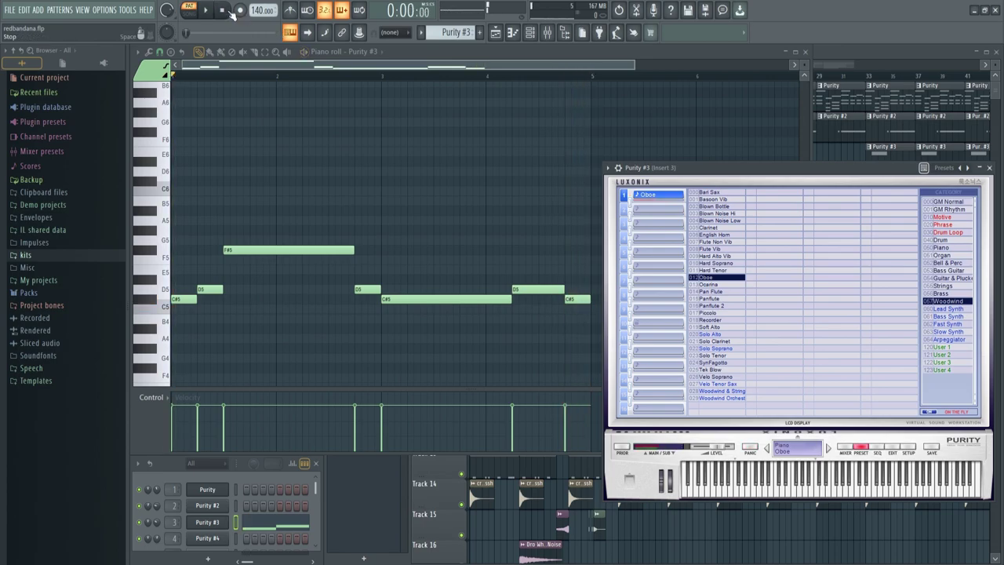
{"action": "left_click", "coordinate": [989, 168]}
Select the Purity #4 pattern and show its notes in the piano roll.
{"action": "left_click", "coordinate": [820, 54]}
{"action": "left_click", "coordinate": [345, 139]}
{"action": "left_click", "coordinate": [315, 53]}
{"action": "left_click", "coordinate": [342, 53]}
{"action": "left_click", "coordinate": [385, 143]}
Open the Purity #4 instrument and view the Woodwind waveform choices for oscillator 1.
{"action": "left_click", "coordinate": [208, 540]}
{"action": "left_click_drag", "start_coordinate": [557, 117], "coordinate": [748, 170]}
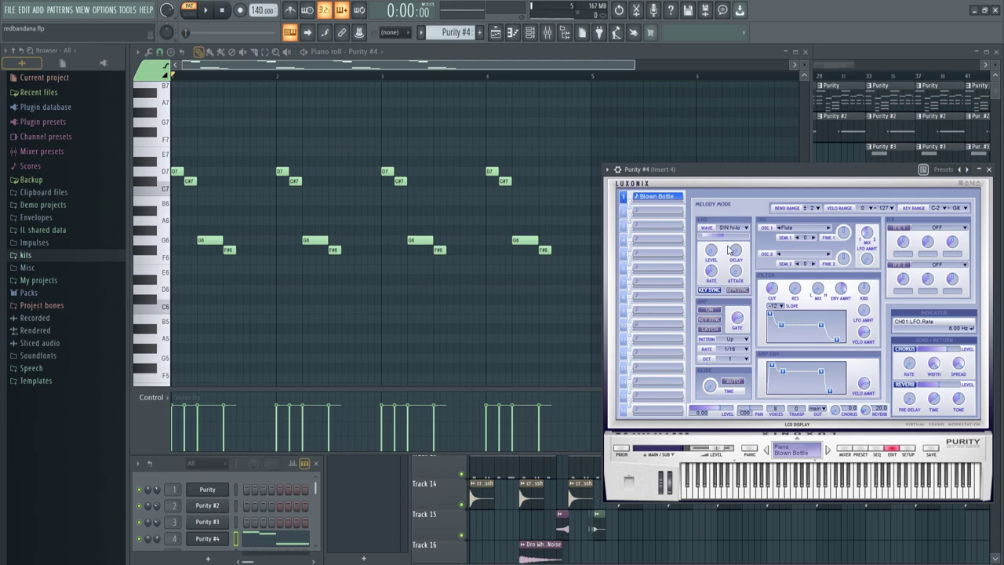
{"action": "left_click", "coordinate": [792, 229]}
{"action": "mouse_move", "coordinate": [834, 352]}
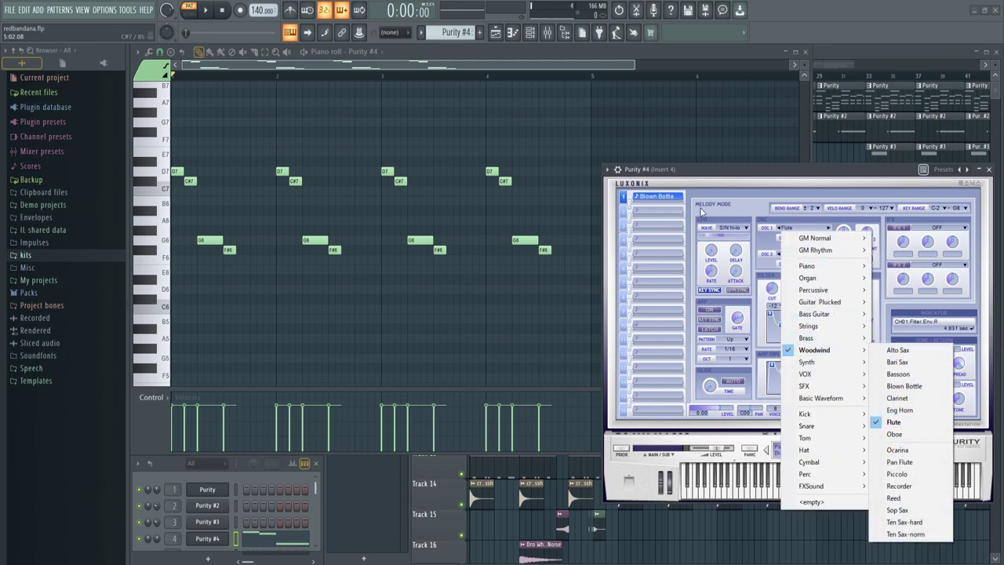
{"action": "left_click", "coordinate": [821, 226]}
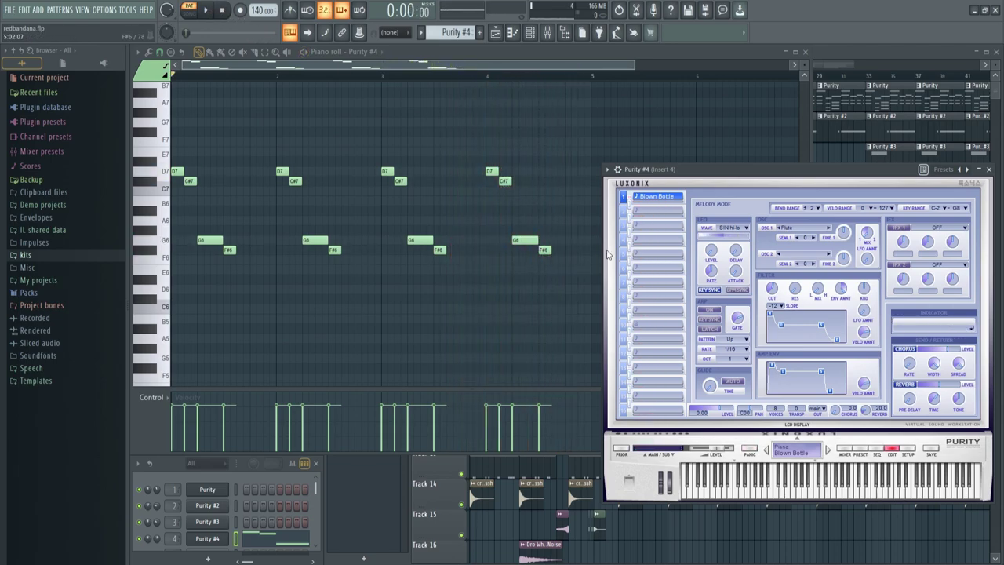
{"action": "left_click_drag", "start_coordinate": [850, 167], "coordinate": [840, 175]}
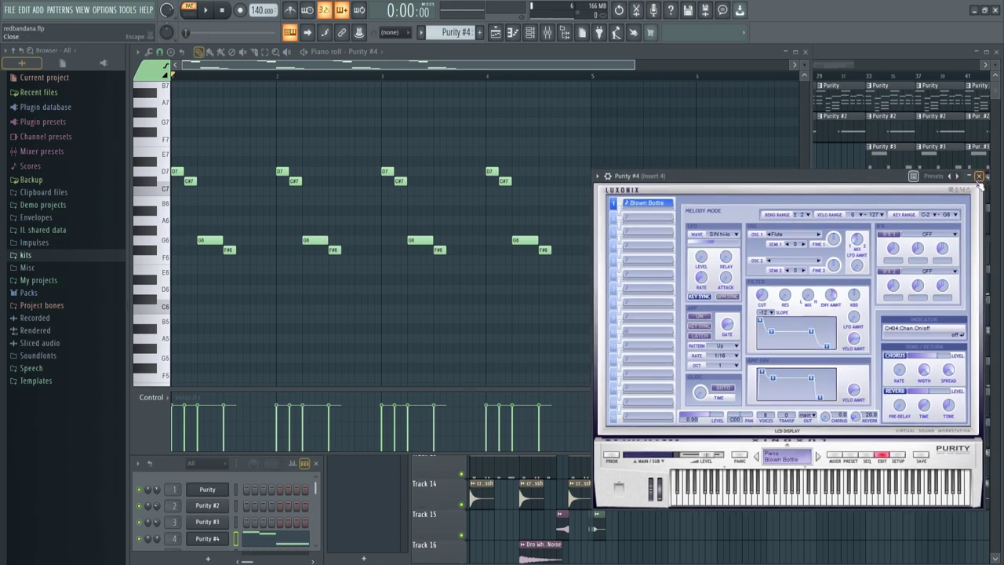
View the Purity #4 instrument's preset list and return to its oscillator 1 waveform settings.
{"action": "left_click", "coordinate": [853, 455]}
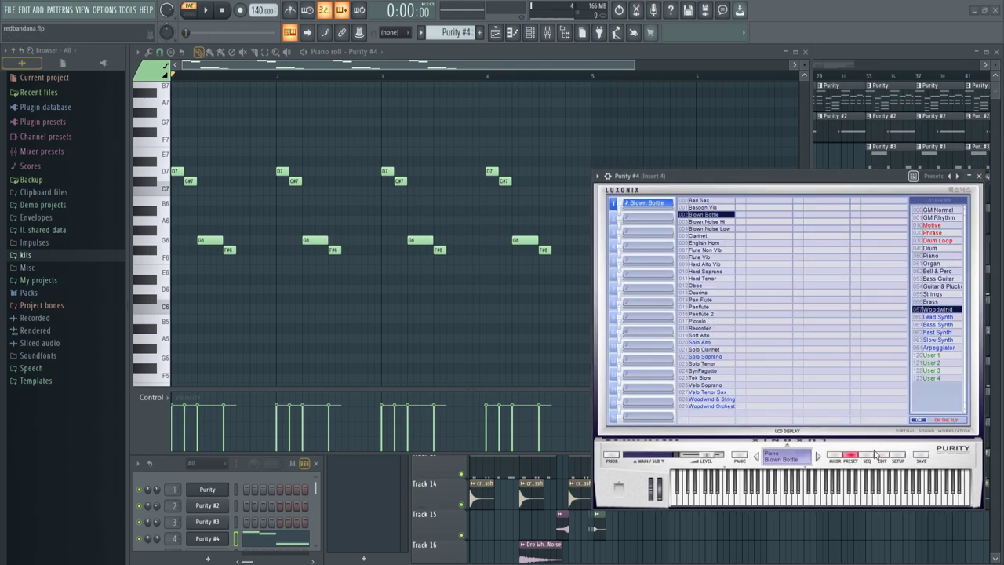
{"action": "left_click", "coordinate": [880, 455]}
{"action": "left_click", "coordinate": [777, 237]}
{"action": "left_click", "coordinate": [775, 235]}
{"action": "left_click", "coordinate": [809, 143]}
Select the clap pattern and show the clap channel's notes in the piano roll.
{"action": "left_click", "coordinate": [834, 52]}
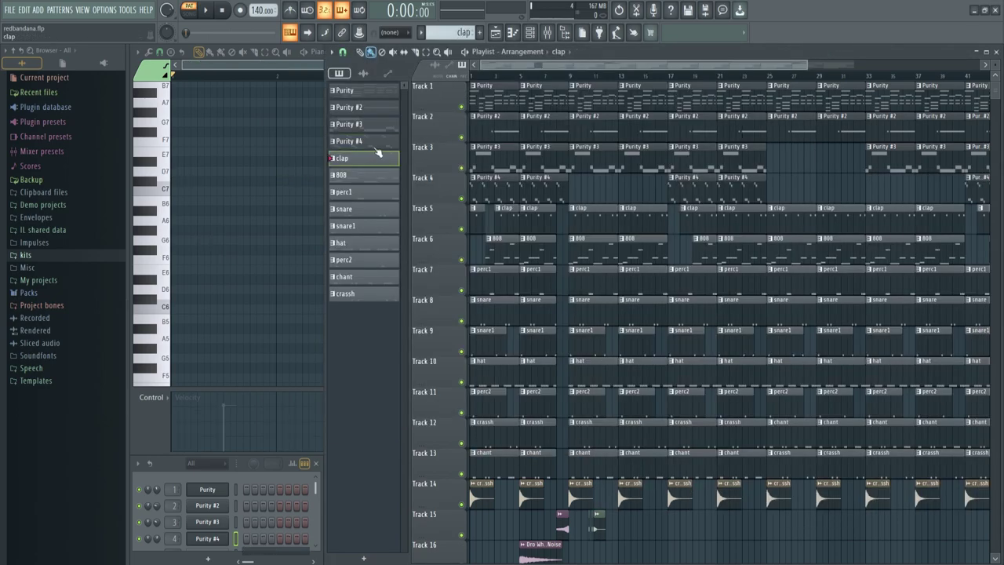
{"action": "left_click", "coordinate": [316, 52]}
{"action": "left_click", "coordinate": [353, 51]}
{"action": "left_click", "coordinate": [373, 173]}
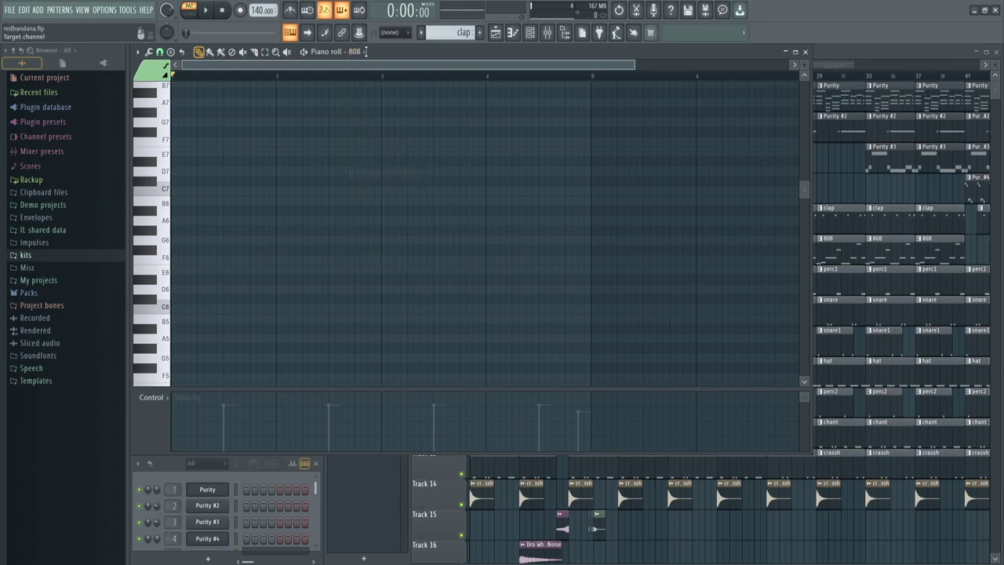
{"action": "left_click", "coordinate": [363, 53]}
{"action": "left_click", "coordinate": [372, 159]}
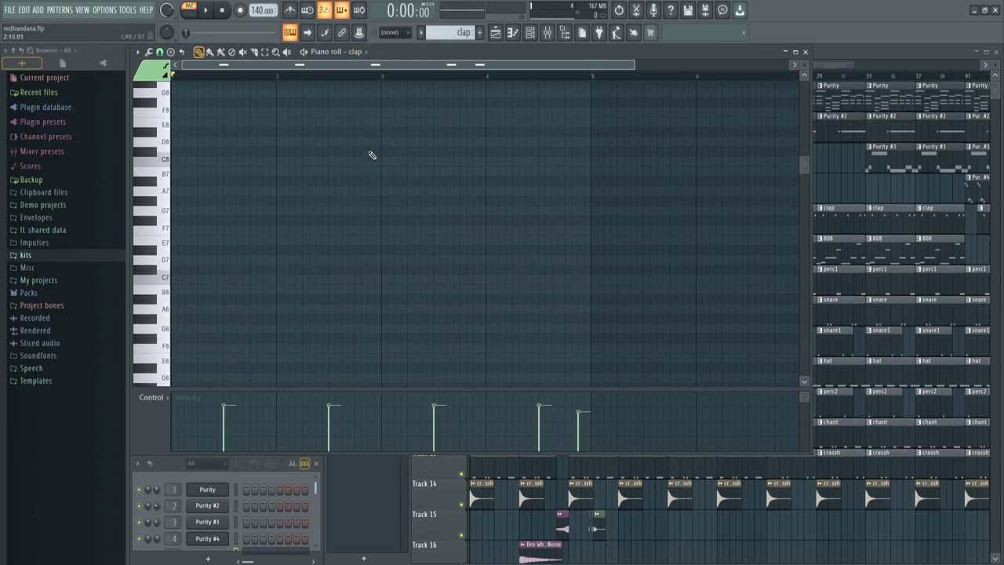
Open the clap channel's sampler, play the clap pattern with it in view, and close the sampler.
{"action": "left_click", "coordinate": [220, 507]}
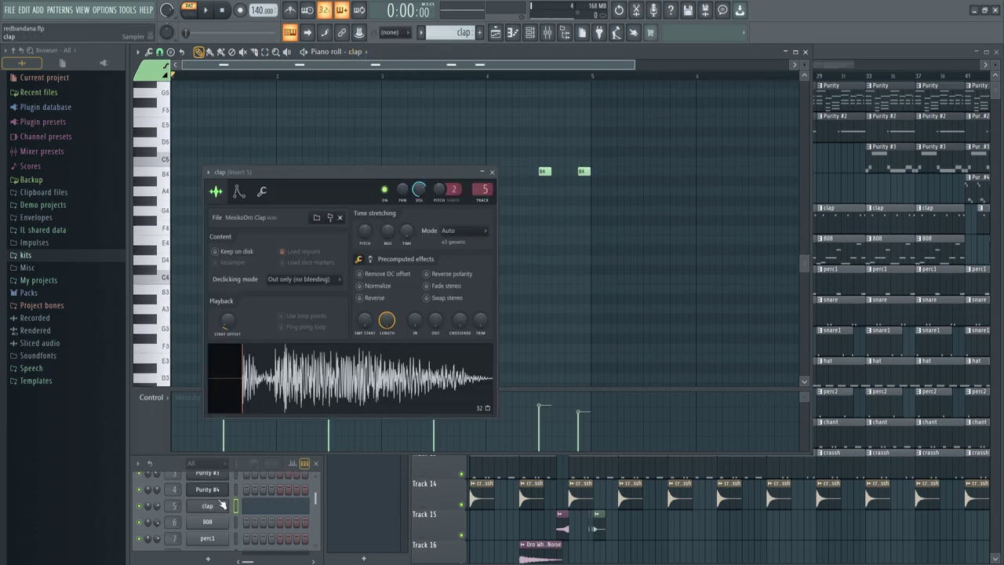
{"action": "left_click_drag", "start_coordinate": [313, 171], "coordinate": [698, 257]}
{"action": "left_click", "coordinate": [210, 9]}
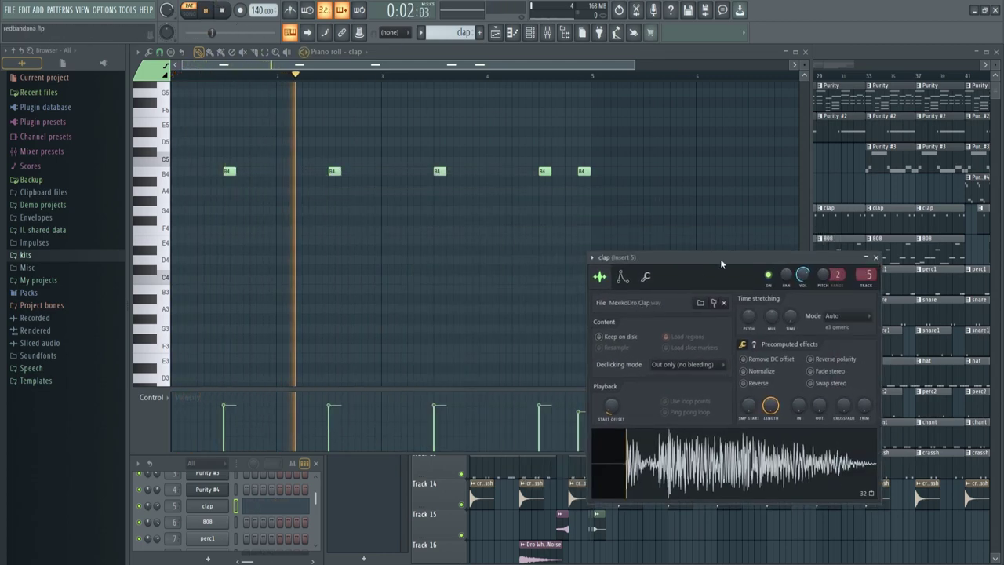
{"action": "left_click_drag", "start_coordinate": [724, 254], "coordinate": [732, 258]}
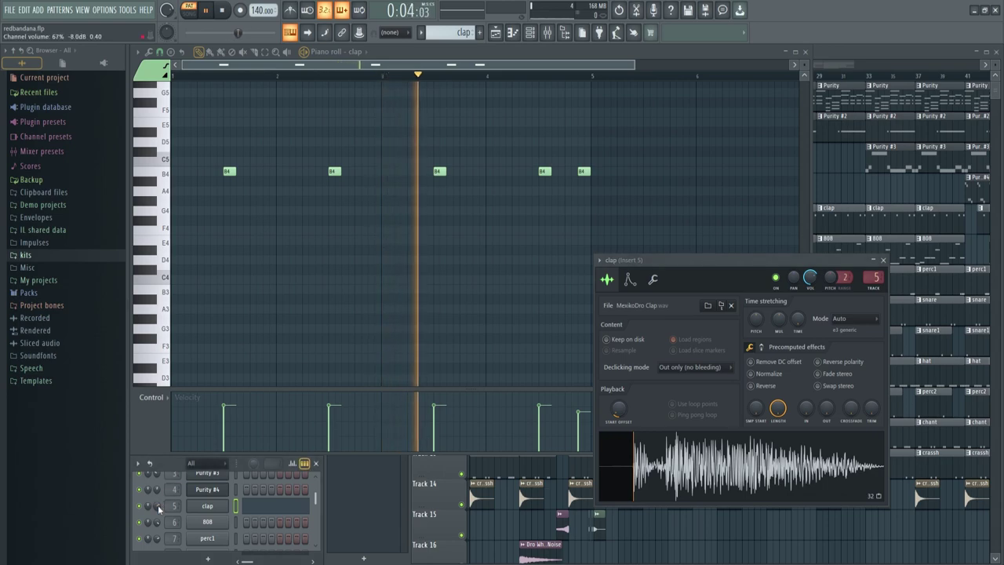
{"action": "left_click", "coordinate": [884, 261]}
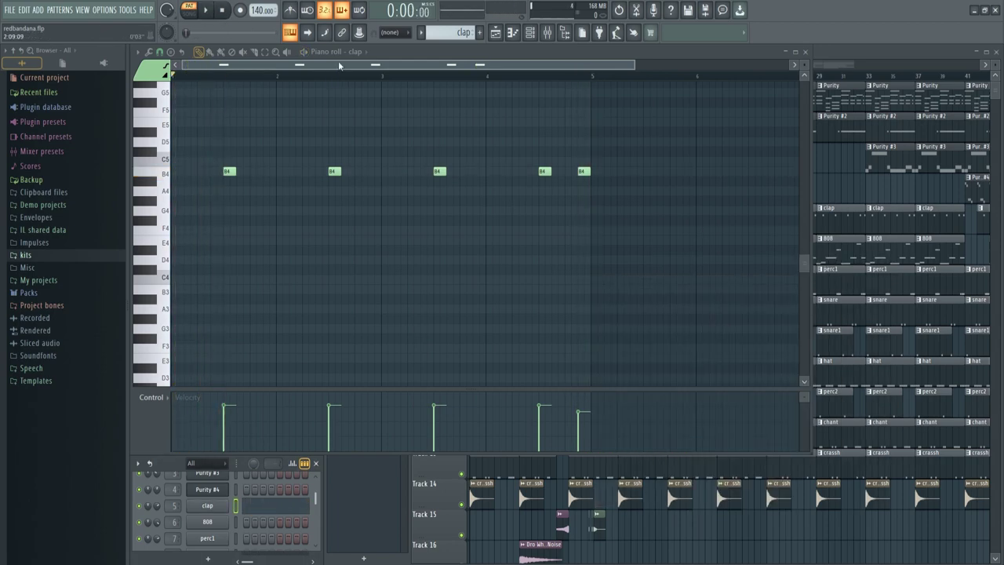
Select the 808 pattern and show the 808 channel's notes in the piano roll.
{"action": "left_click", "coordinate": [356, 52]}
{"action": "left_click", "coordinate": [375, 175]}
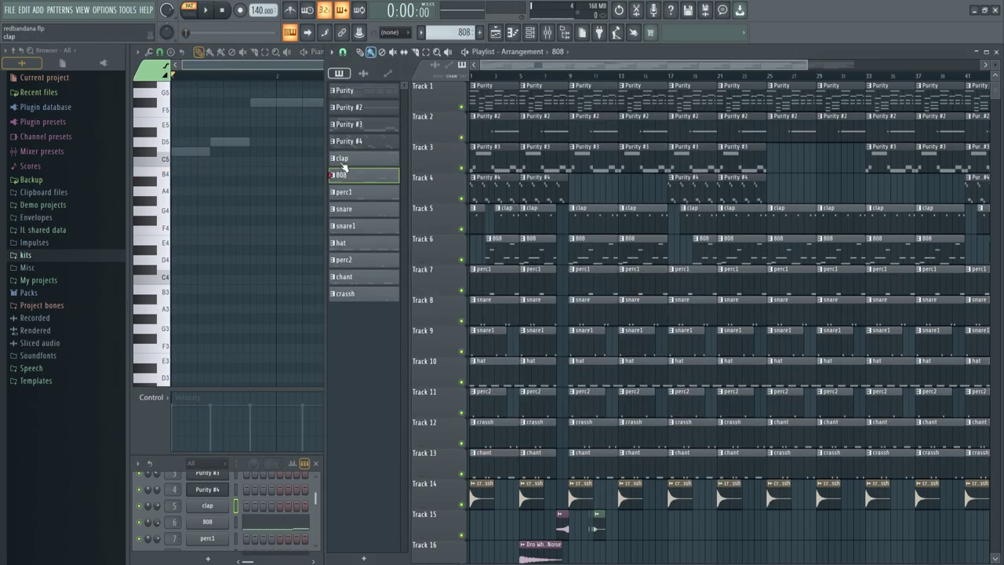
{"action": "left_click", "coordinate": [356, 51]}
{"action": "left_click", "coordinate": [371, 177]}
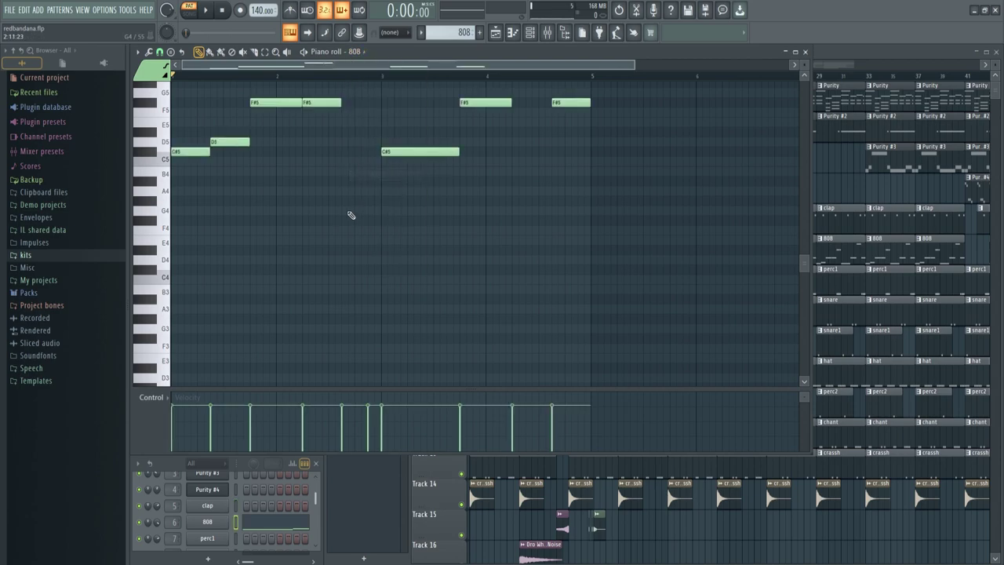
Open the 808 channel's sampler and inspect its sample and volume envelope settings while the pattern plays.
{"action": "left_click", "coordinate": [225, 522]}
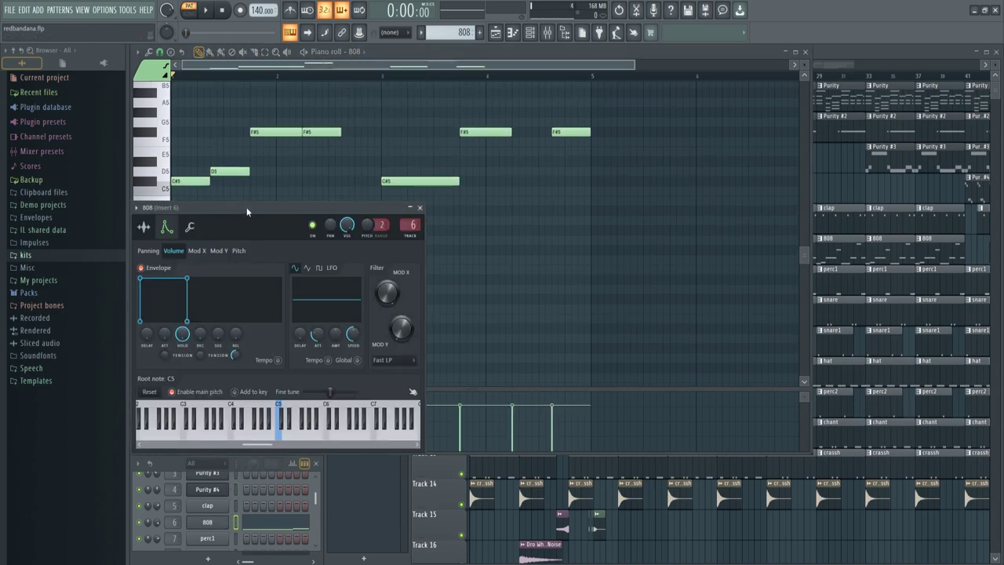
{"action": "left_click_drag", "start_coordinate": [246, 211], "coordinate": [830, 339]}
{"action": "scroll", "coordinate": [410, 168], "scroll_direction": "up", "scroll_amount": 3}
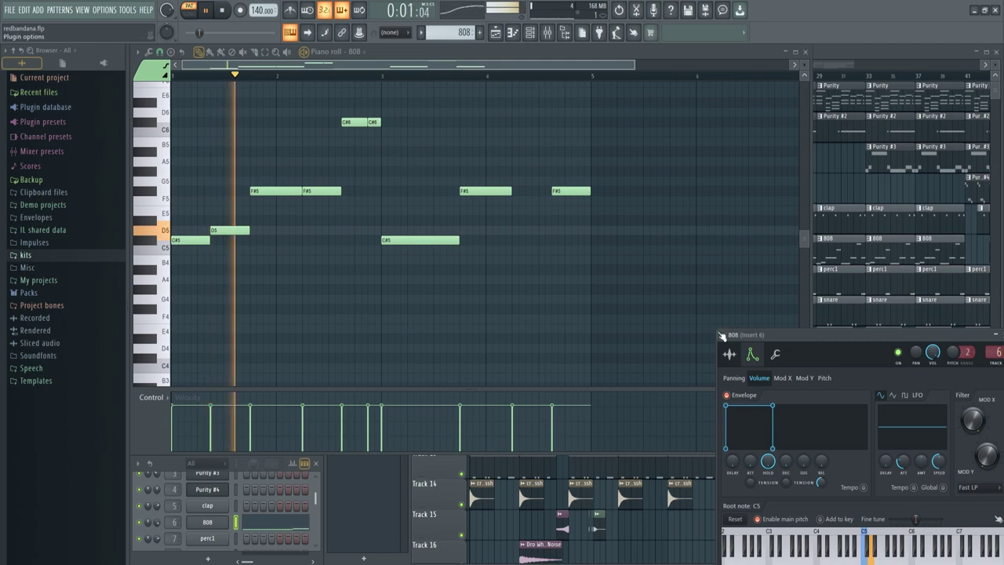
{"action": "left_click", "coordinate": [729, 353]}
{"action": "left_click_drag", "start_coordinate": [780, 332], "coordinate": [727, 278]}
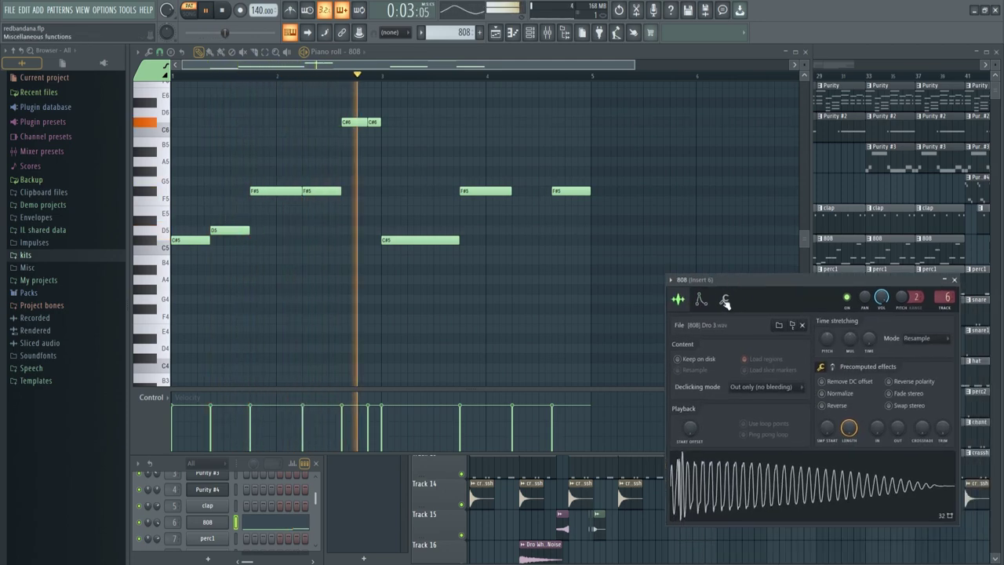
{"action": "left_click", "coordinate": [700, 299]}
{"action": "scroll", "coordinate": [636, 283], "scroll_direction": "up", "scroll_amount": 3}
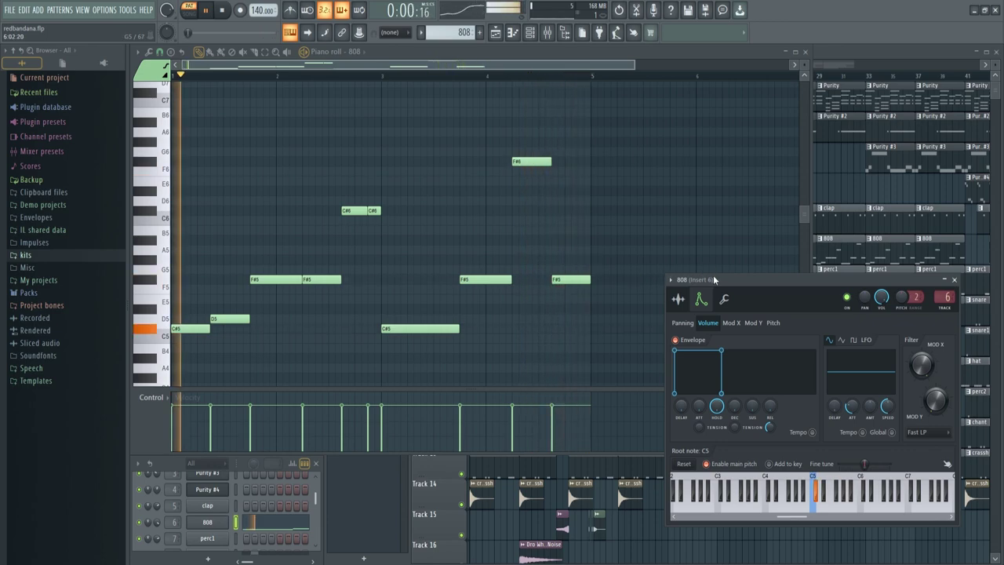
Show the 808 channel's sample settings and waveform while the pattern plays, and close the sampler.
{"action": "left_click_drag", "start_coordinate": [735, 281], "coordinate": [757, 290]}
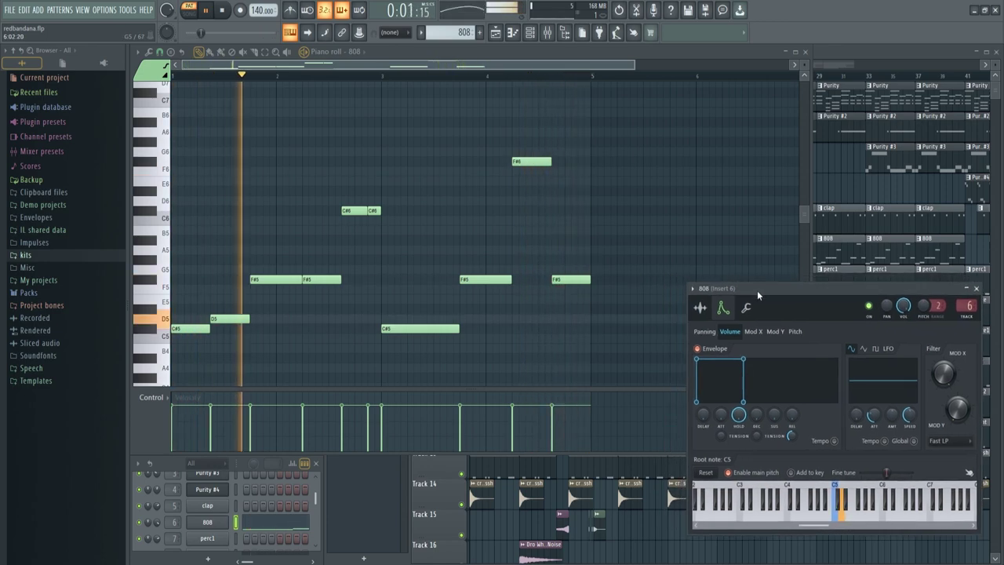
{"action": "left_click", "coordinate": [700, 308]}
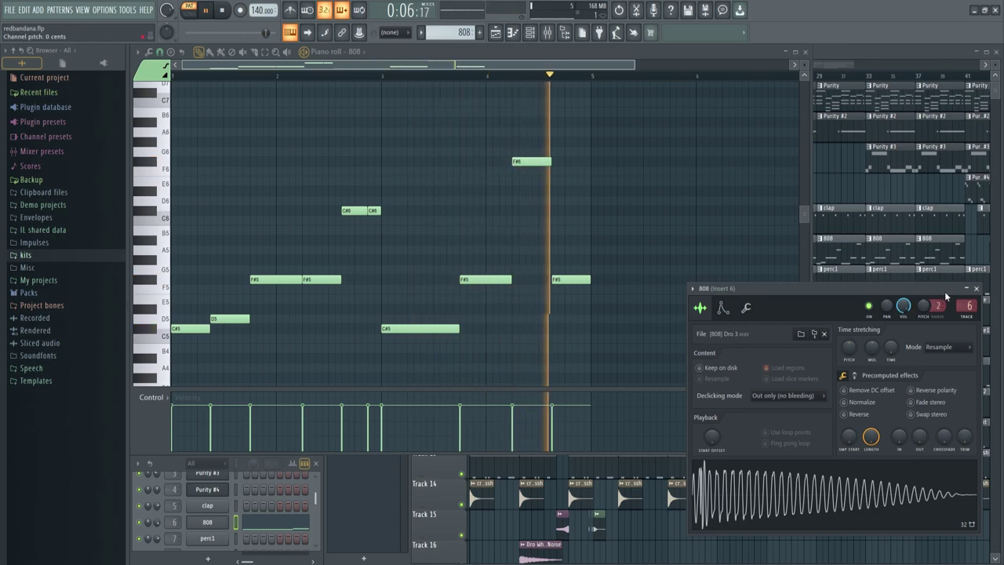
{"action": "left_click", "coordinate": [976, 287]}
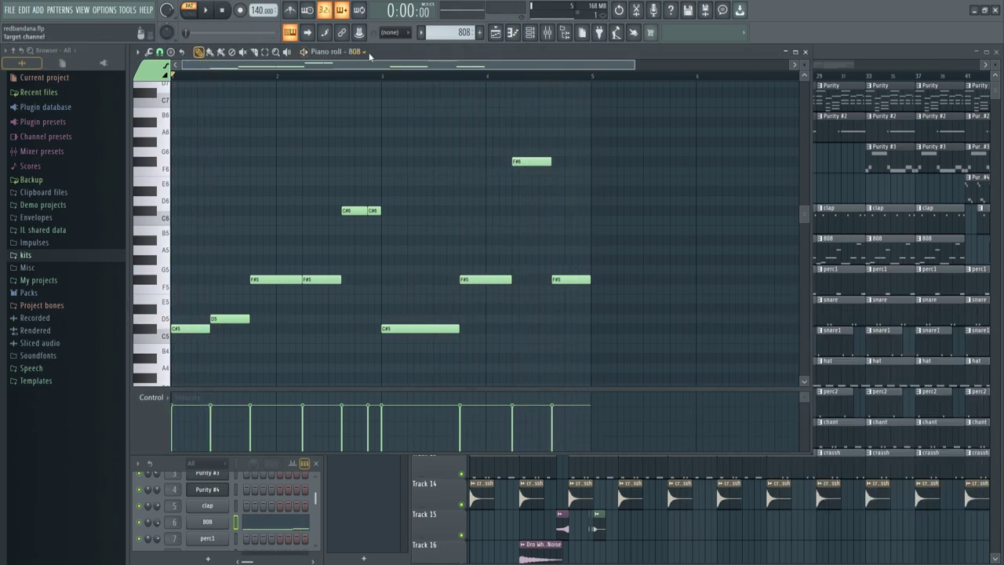
Select the perc1 pattern and show the perc1 channel's notes in the piano roll.
{"action": "left_click", "coordinate": [817, 55]}
{"action": "left_click", "coordinate": [372, 191]}
{"action": "left_click", "coordinate": [302, 54]}
{"action": "left_click", "coordinate": [356, 52]}
{"action": "left_click", "coordinate": [377, 185]}
Play the perc1 pattern with its notes in view and stop playback.
{"action": "key", "text": "space"}
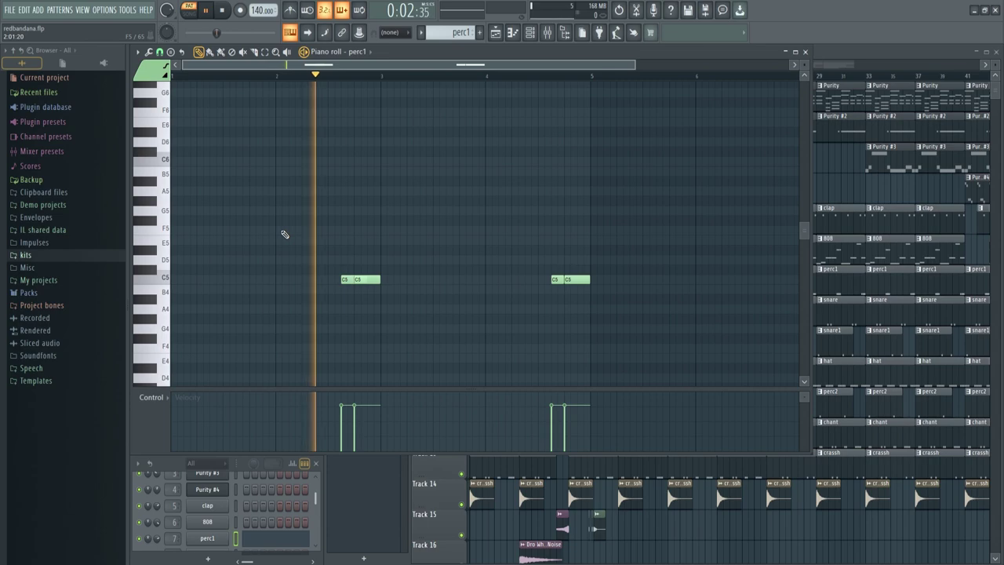
{"action": "left_click", "coordinate": [347, 280]}
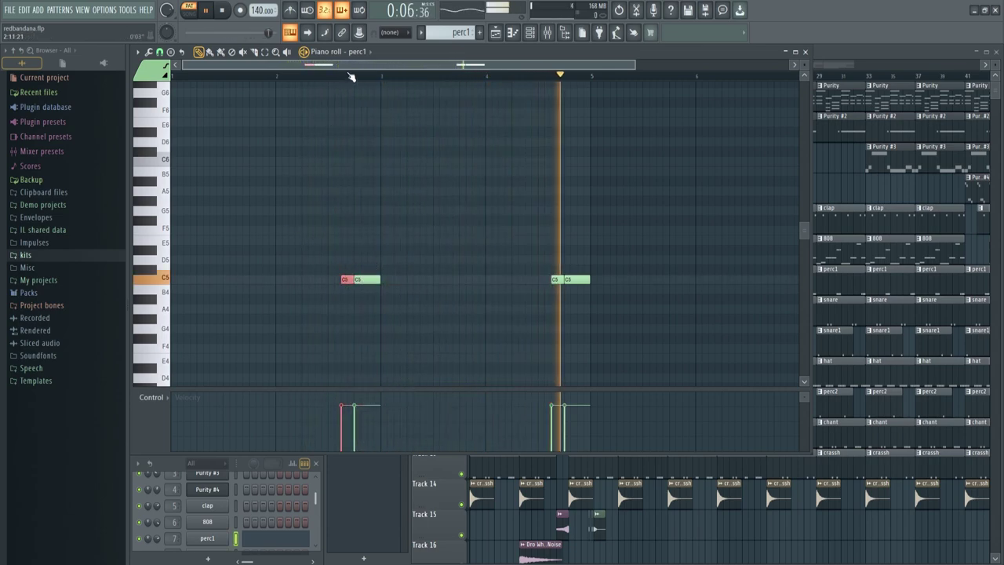
{"action": "left_click", "coordinate": [582, 285]}
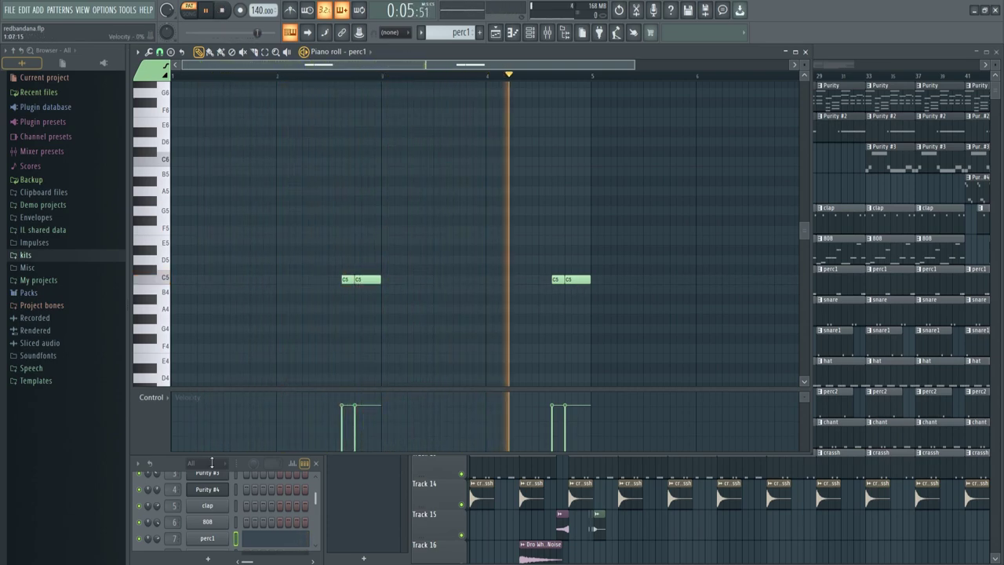
{"action": "scroll", "coordinate": [219, 503], "scroll_direction": "down", "scroll_amount": 3}
{"action": "left_click", "coordinate": [223, 11]}
Show the snare pattern's notes in the piano roll and check the channel sampler while the pattern plays.
{"action": "left_click", "coordinate": [894, 52]}
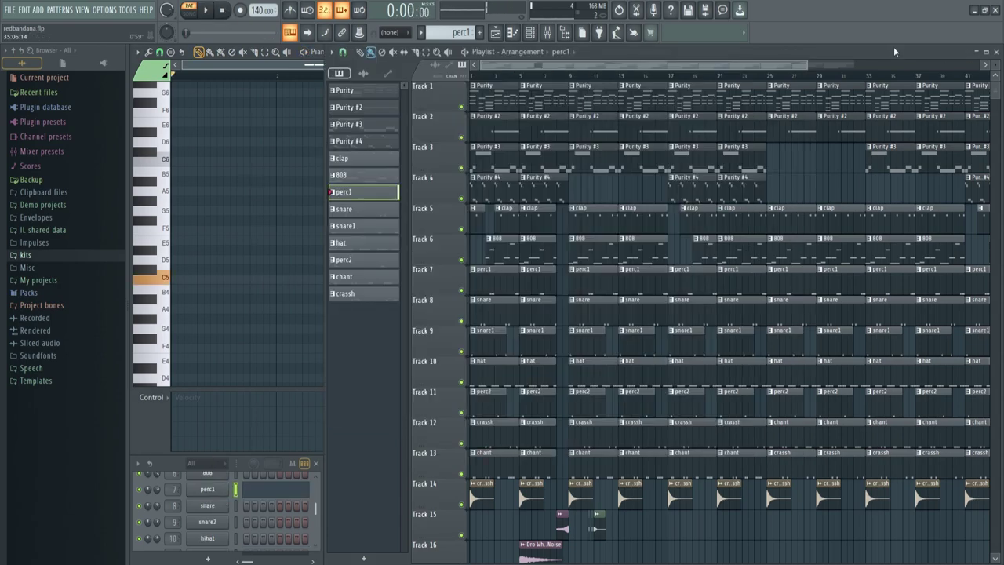
{"action": "left_click", "coordinate": [284, 67]}
{"action": "left_click", "coordinate": [371, 53]}
{"action": "left_click", "coordinate": [378, 196]}
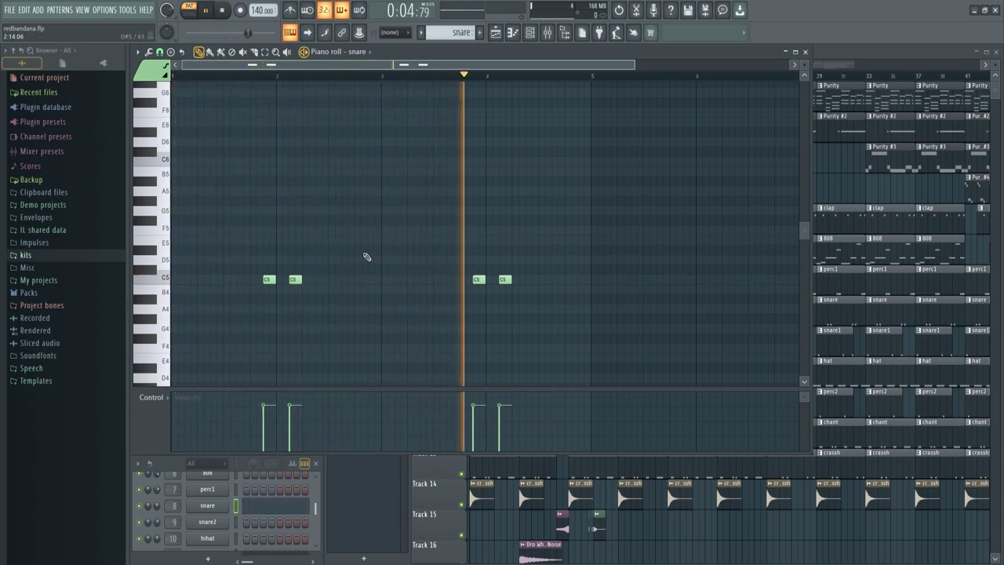
{"action": "left_click", "coordinate": [208, 505]}
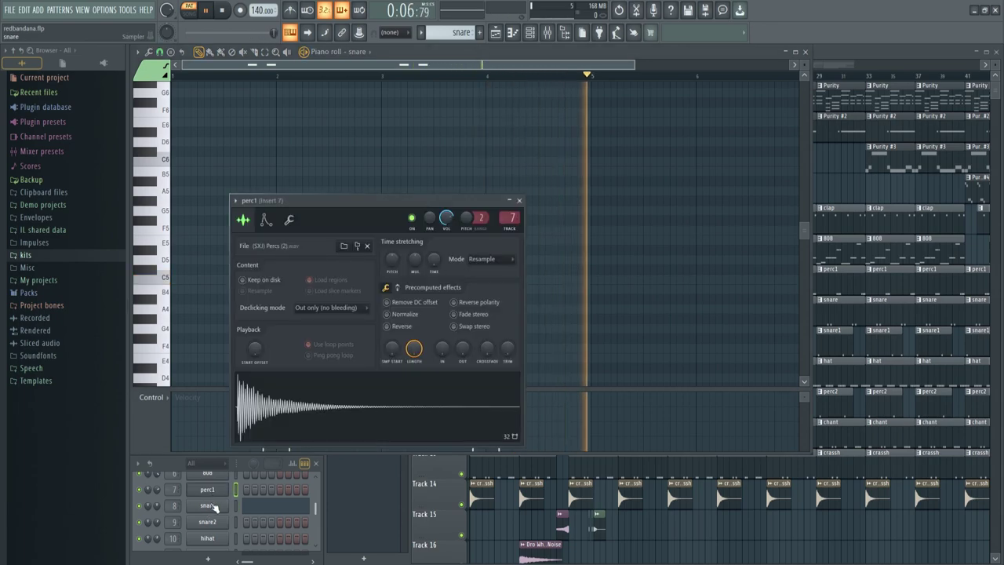
{"action": "left_click", "coordinate": [423, 101]}
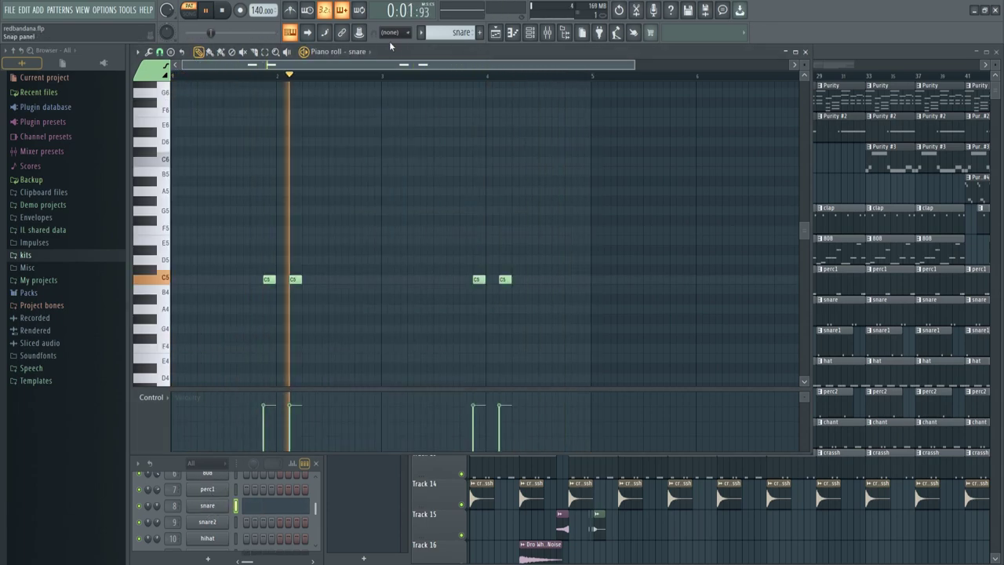
Select the snare1 pattern and show the snare2 channel's notes in the piano roll.
{"action": "left_click", "coordinate": [840, 55]}
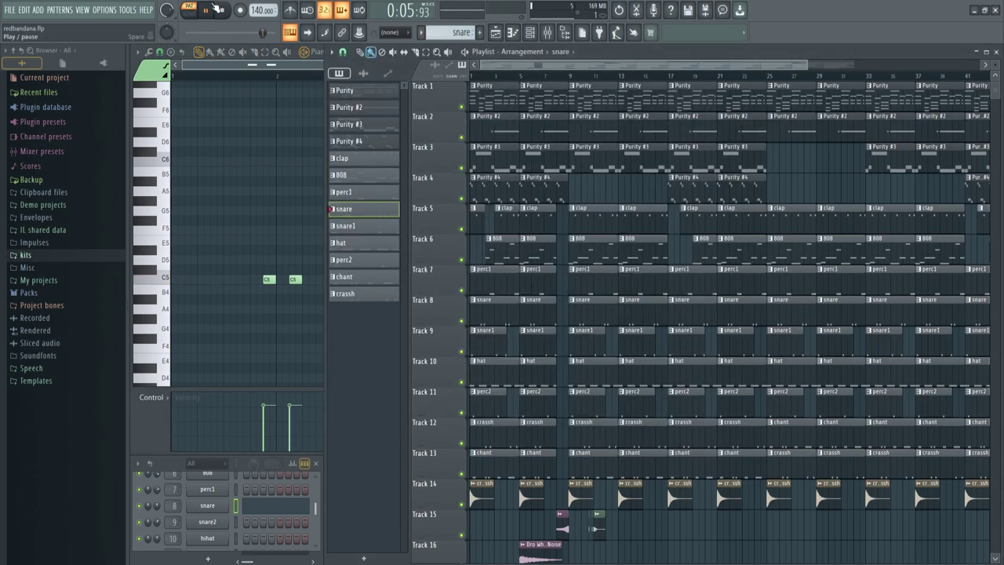
{"action": "left_click", "coordinate": [288, 68]}
{"action": "left_click", "coordinate": [362, 53]}
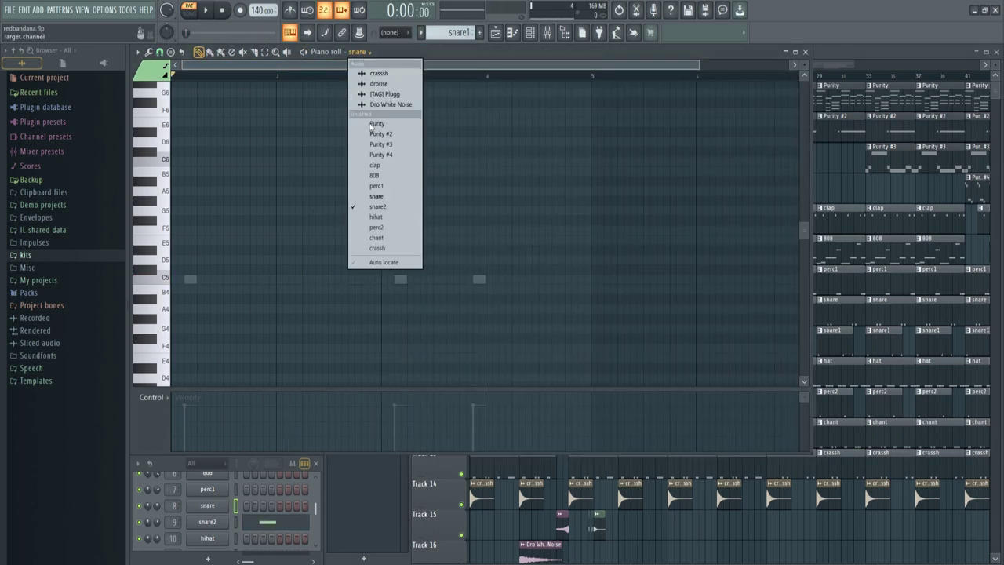
{"action": "left_click", "coordinate": [368, 207]}
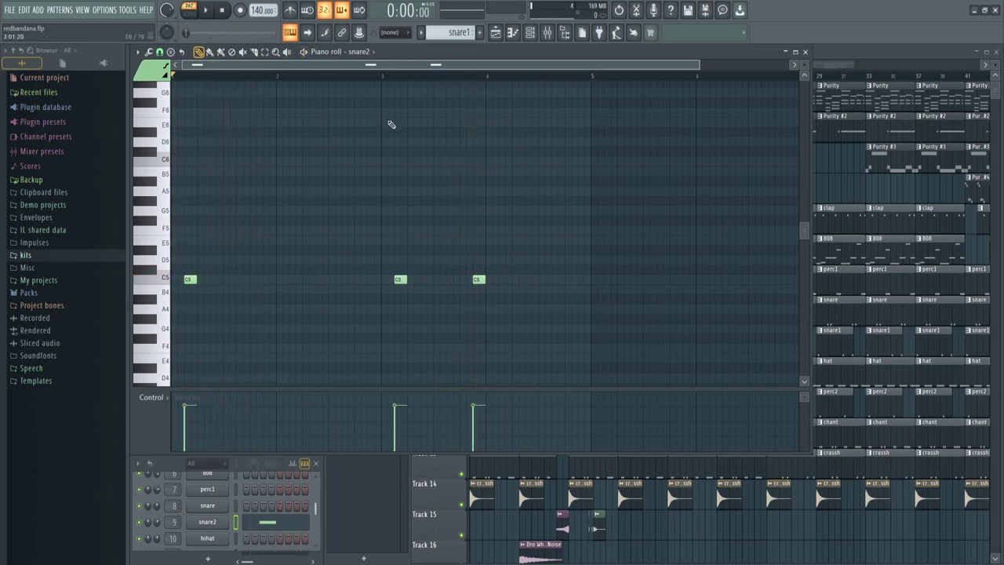
Select the hat pattern and show the hihat channel's notes in the piano roll while it plays.
{"action": "left_click", "coordinate": [879, 55]}
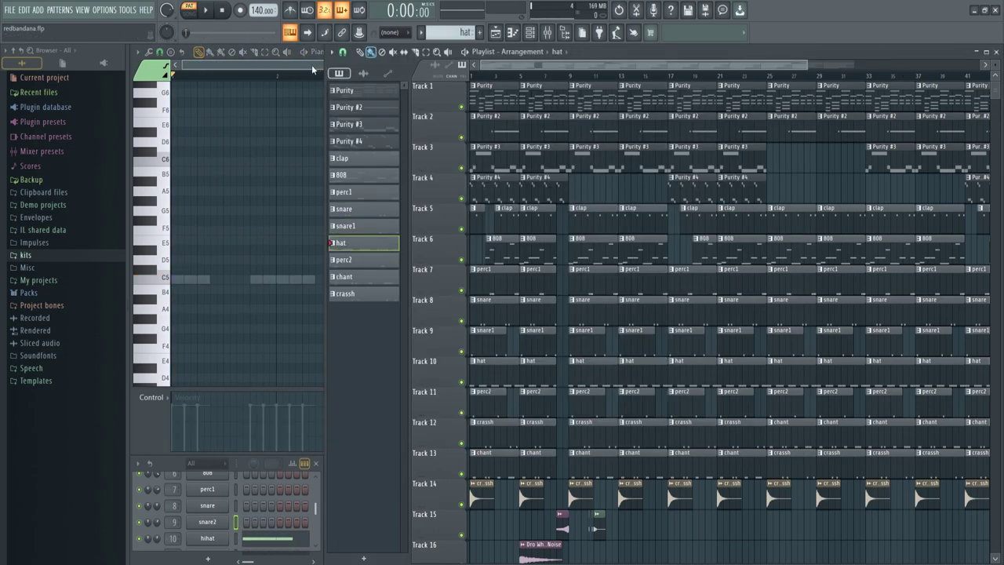
{"action": "left_click", "coordinate": [316, 66]}
{"action": "left_click", "coordinate": [357, 54]}
{"action": "left_click", "coordinate": [366, 217]}
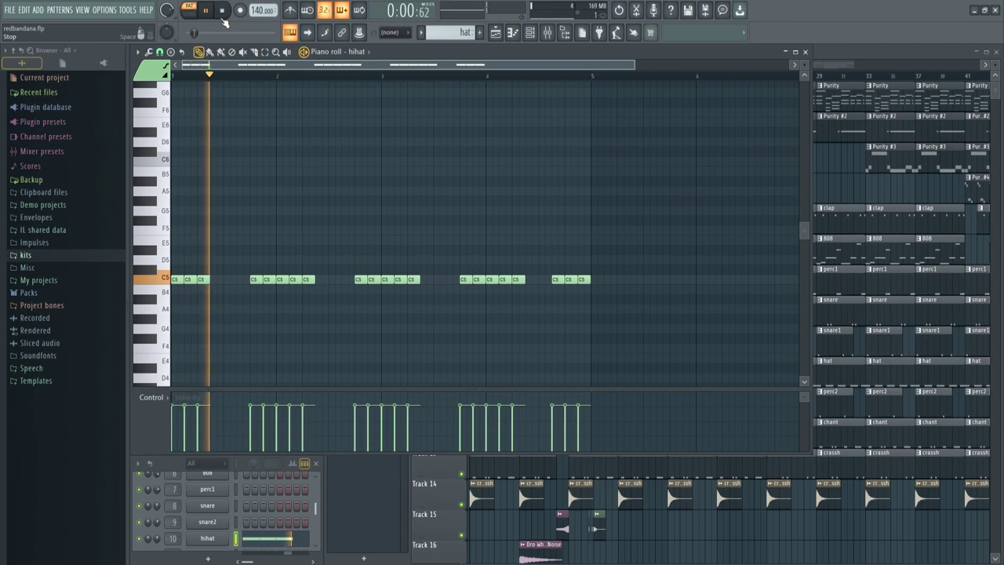
Select the perc2 pattern and show the perc2 channel's notes in the piano roll while it plays.
{"action": "left_click", "coordinate": [868, 58]}
{"action": "left_click", "coordinate": [316, 53]}
{"action": "left_click", "coordinate": [359, 52]}
{"action": "left_click", "coordinate": [368, 227]}
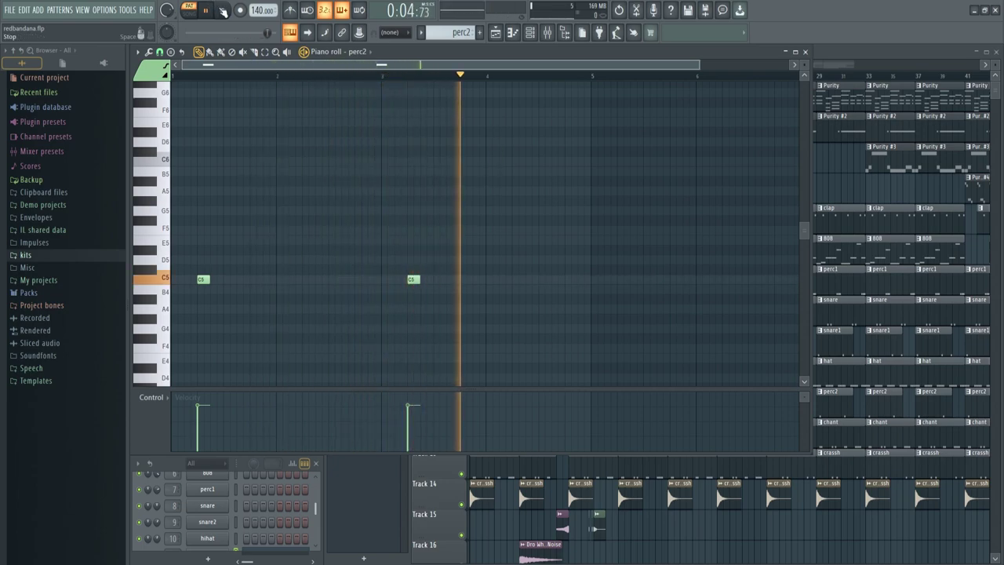
Show the chant channel's notes from the chant pattern in the piano roll, and play the pattern through.
{"action": "left_click", "coordinate": [821, 59]}
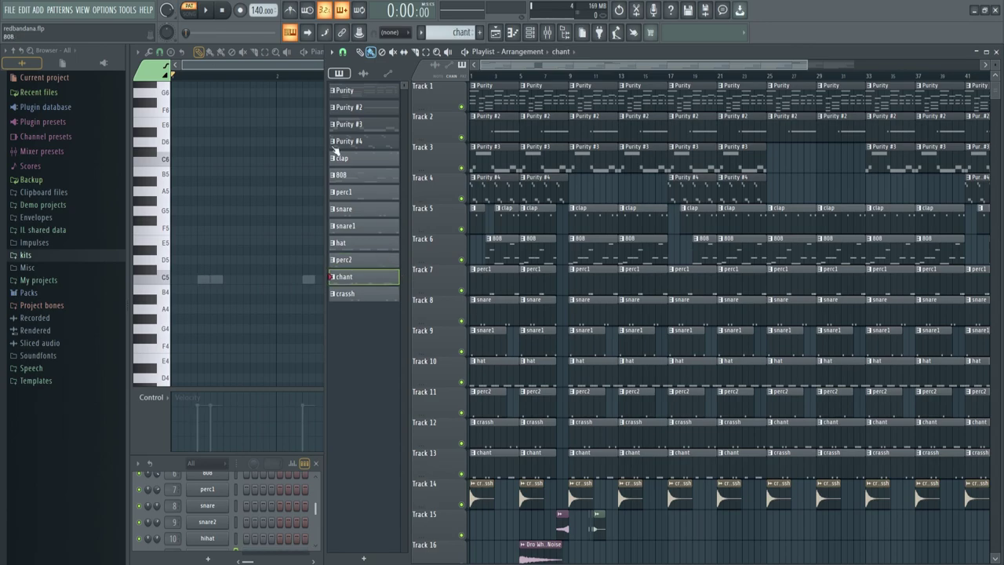
{"action": "left_click", "coordinate": [316, 54]}
{"action": "left_click", "coordinate": [362, 52]}
{"action": "left_click", "coordinate": [376, 238]}
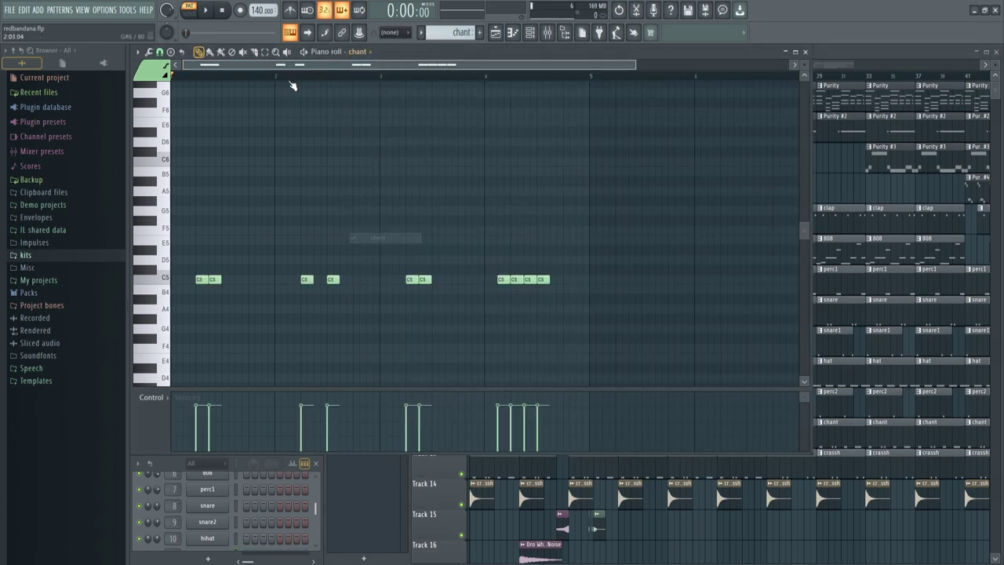
{"action": "left_click", "coordinate": [210, 12]}
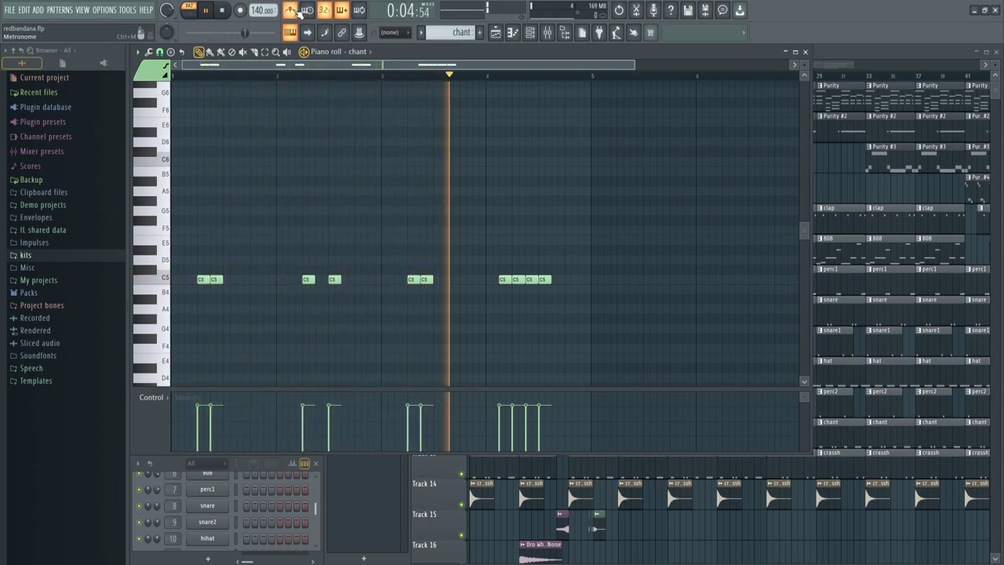
{"action": "left_click", "coordinate": [222, 10]}
Show the crassh channel's notes from the crassh pattern in the piano roll, and play the pattern through.
{"action": "left_click", "coordinate": [826, 51]}
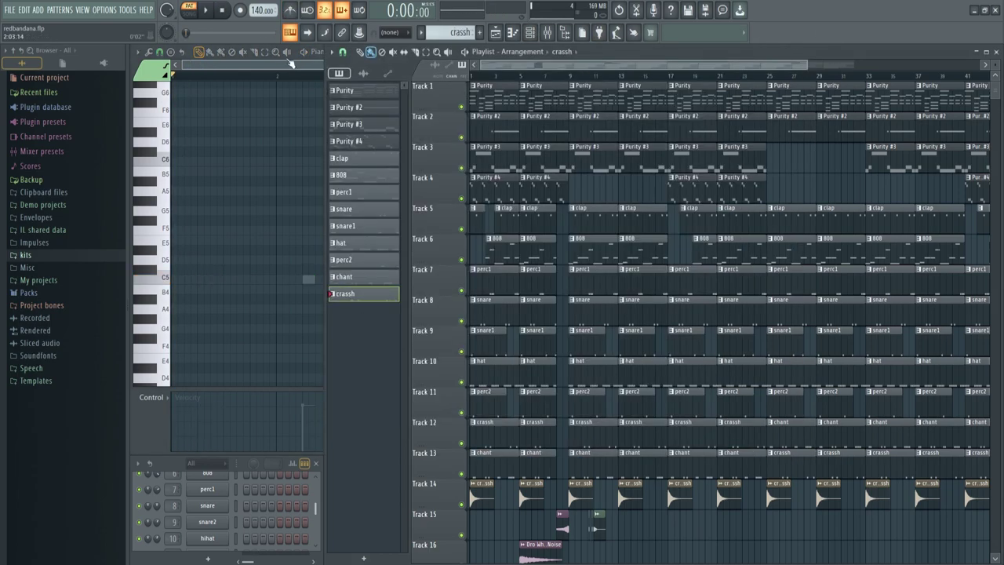
{"action": "left_click", "coordinate": [315, 53]}
{"action": "left_click", "coordinate": [359, 52]}
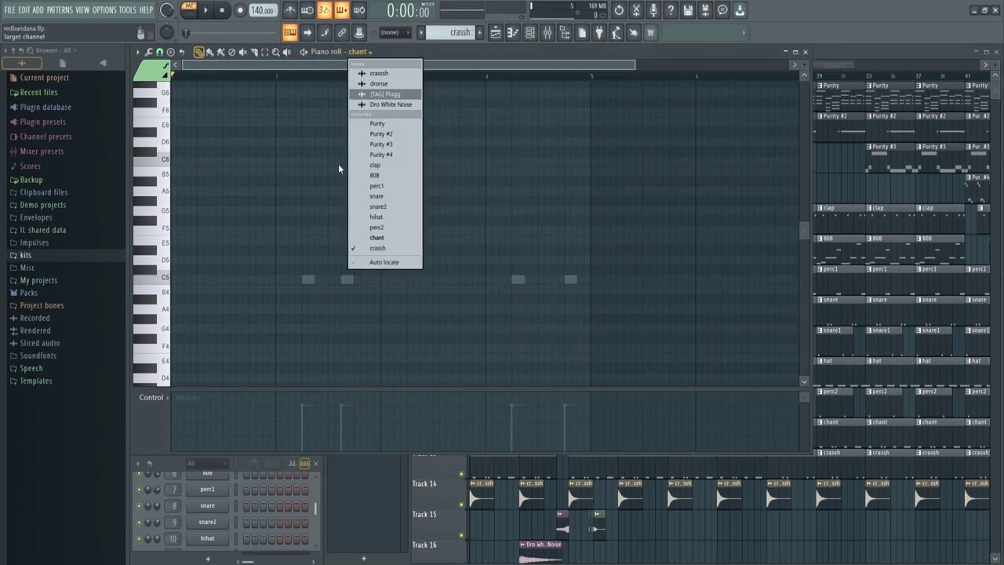
{"action": "left_click", "coordinate": [354, 249]}
{"action": "key", "text": "space"}
{"action": "left_click_drag", "start_coordinate": [640, 69], "coordinate": [636, 94]}
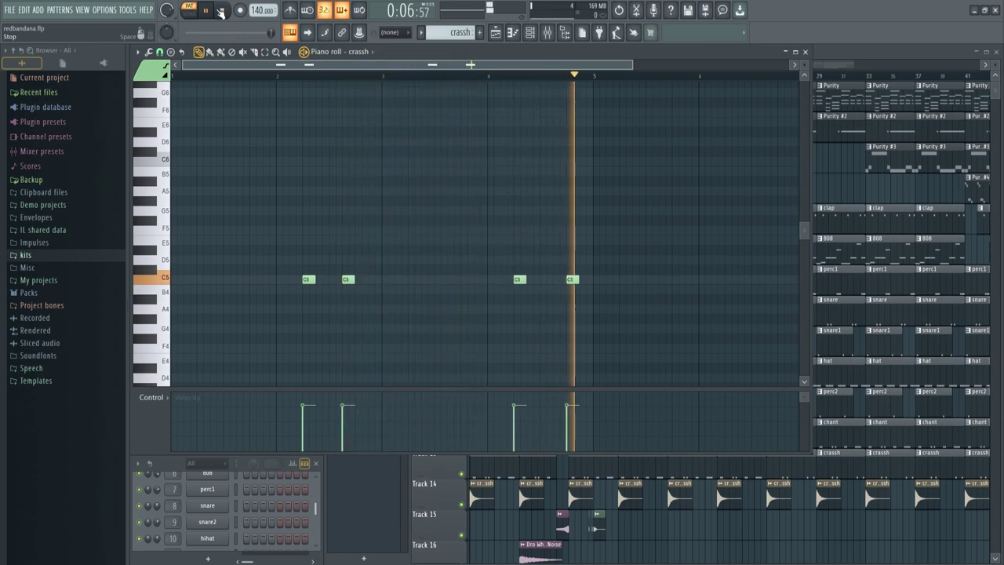
Play the full arrangement in song mode and examine how the pattern and audio clips are laid out across the playlist tracks.
{"action": "left_click", "coordinate": [495, 32]}
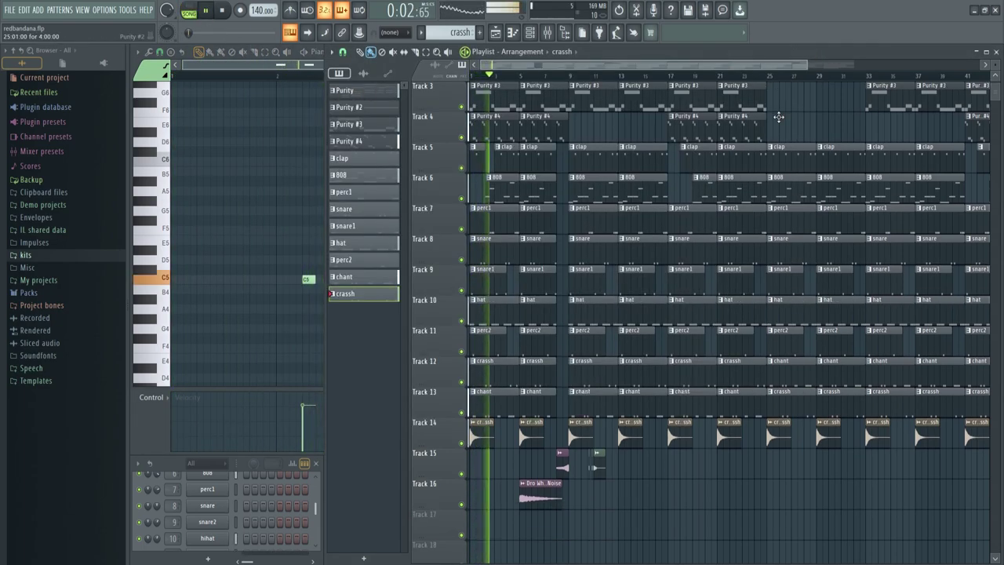
{"action": "left_click_drag", "start_coordinate": [814, 69], "coordinate": [862, 69]}
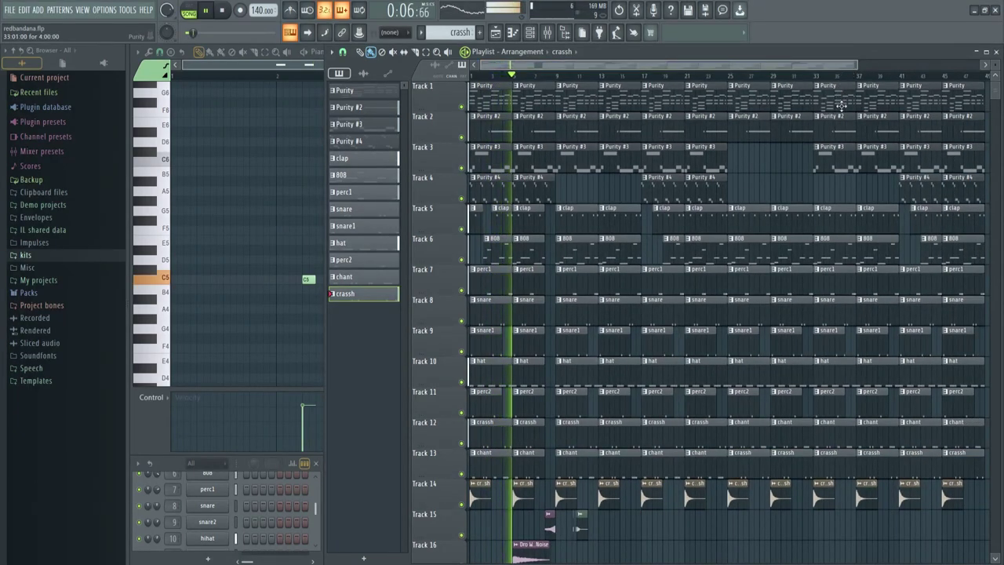
{"action": "left_click_drag", "start_coordinate": [856, 69], "coordinate": [845, 69]}
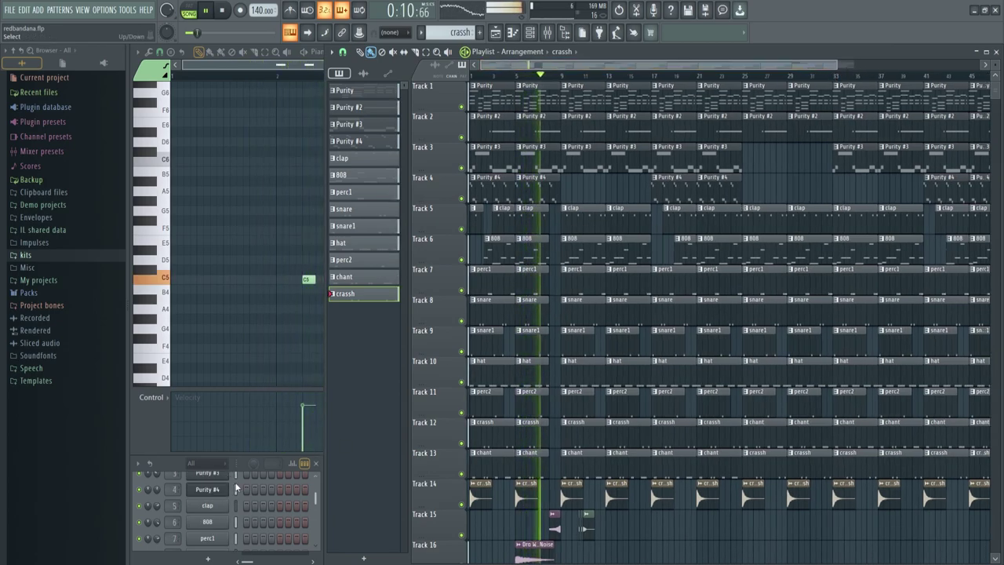
{"action": "scroll", "coordinate": [703, 396], "scroll_direction": "down", "scroll_amount": 1}
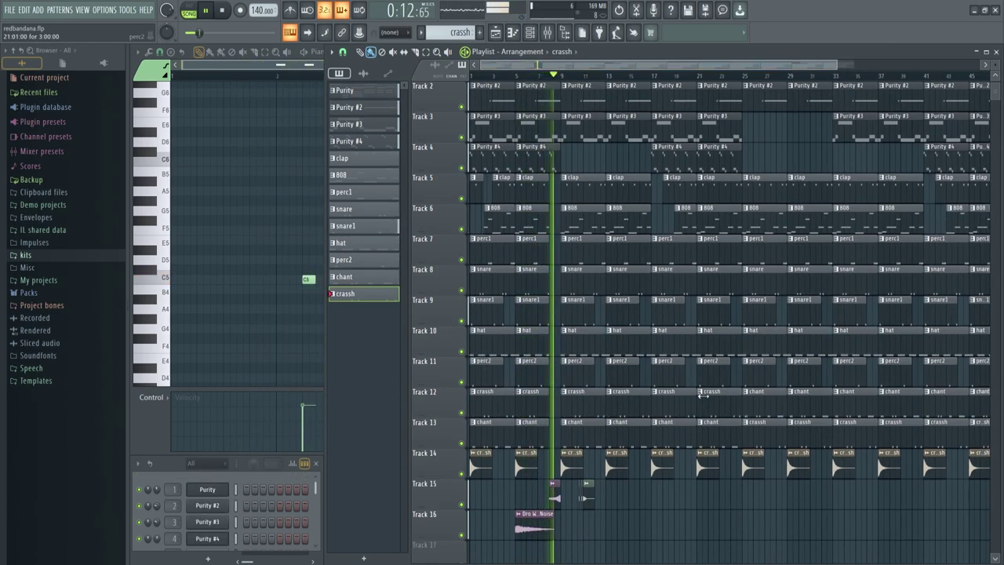
{"action": "scroll", "coordinate": [704, 396], "scroll_direction": "up", "scroll_amount": 1}
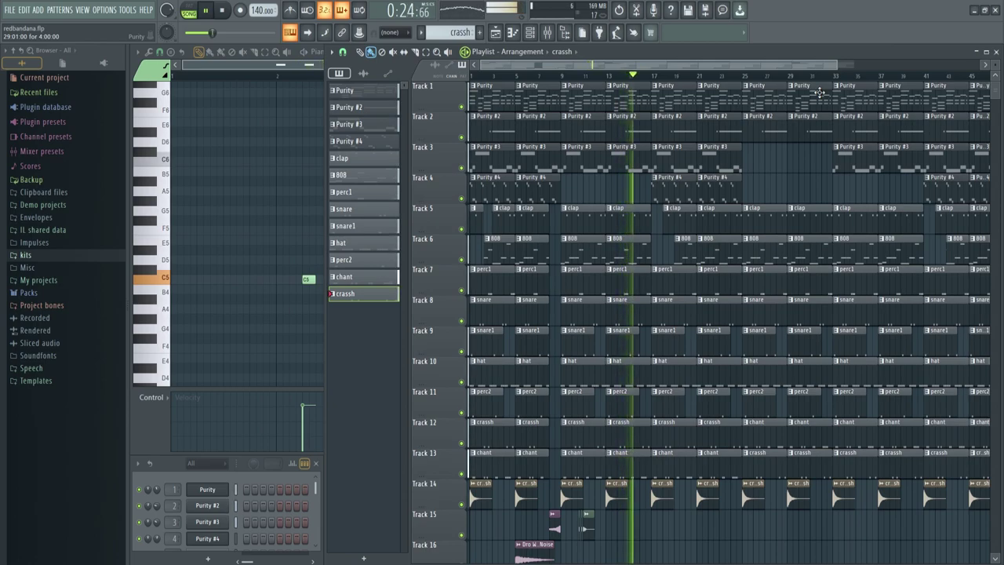
{"action": "left_click_drag", "start_coordinate": [843, 65], "coordinate": [814, 65]}
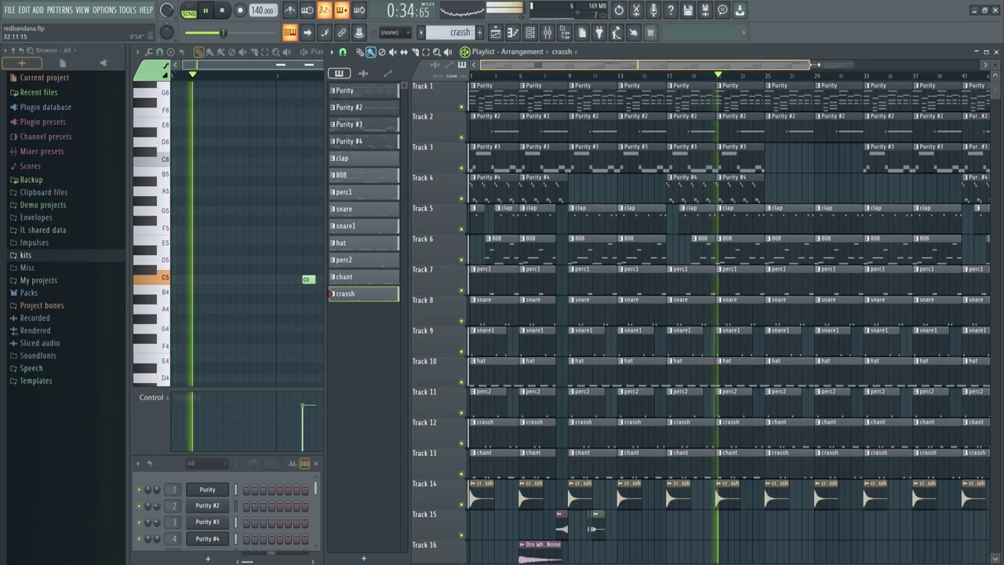
{"action": "left_click_drag", "start_coordinate": [815, 65], "coordinate": [807, 65]}
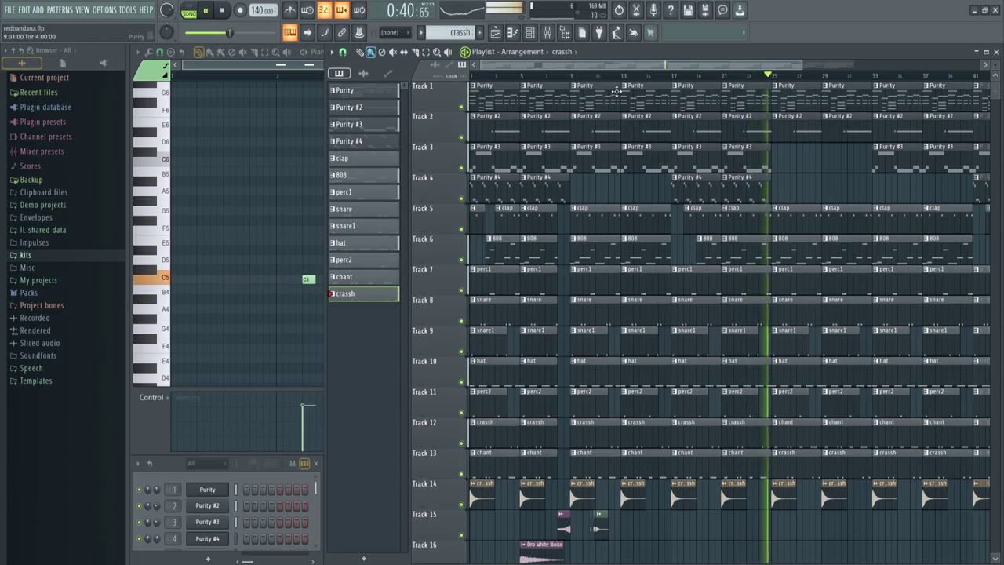
{"action": "mouse_move", "coordinate": [572, 64]}
{"action": "left_mouse_down"}
{"action": "mouse_move", "coordinate": [594, 65]}
{"action": "mouse_move", "coordinate": [567, 64]}
{"action": "left_mouse_up"}
{"action": "left_click_drag", "start_coordinate": [802, 64], "coordinate": [834, 85]}
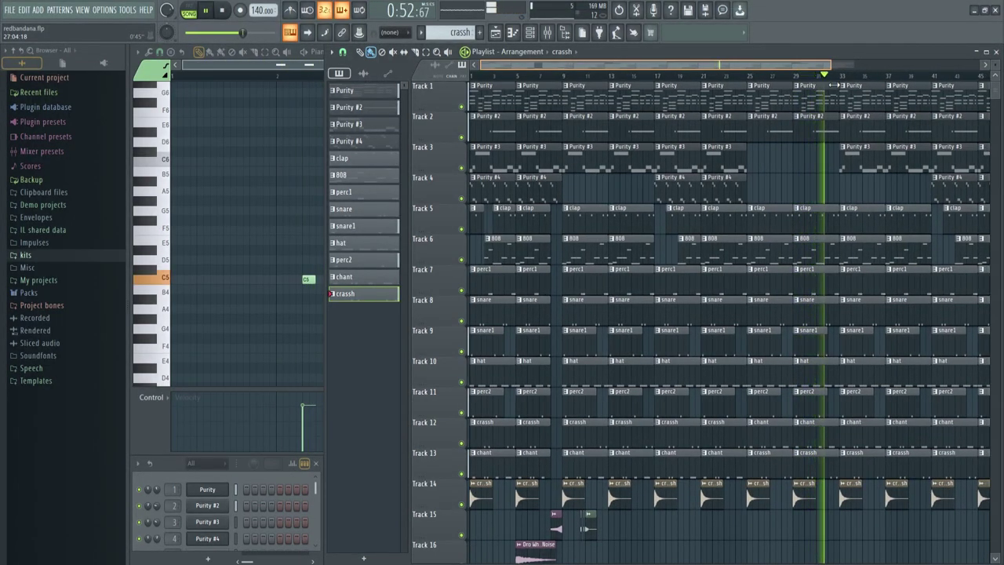
{"action": "left_click_drag", "start_coordinate": [834, 85], "coordinate": [861, 85]}
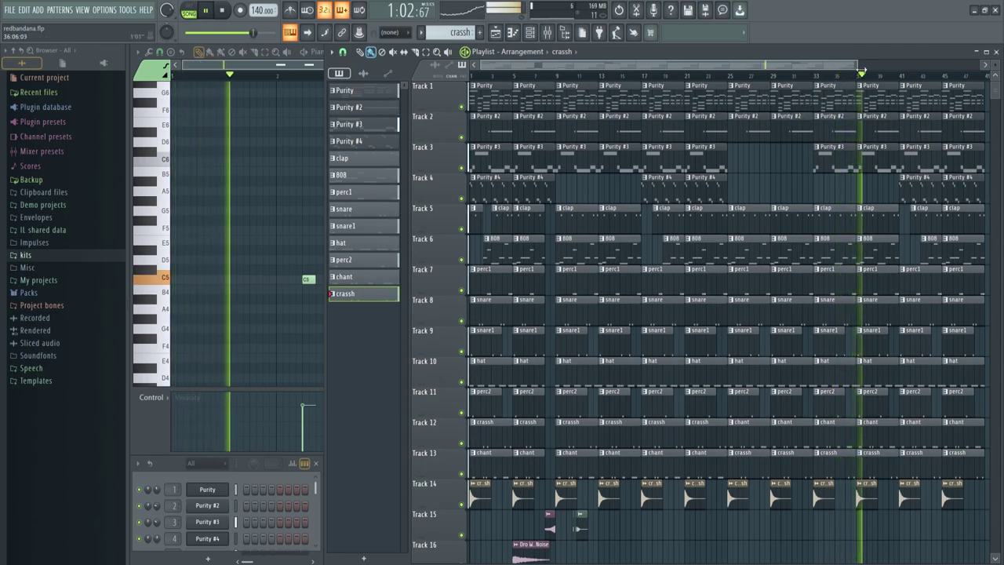
{"action": "left_click_drag", "start_coordinate": [857, 65], "coordinate": [851, 67]}
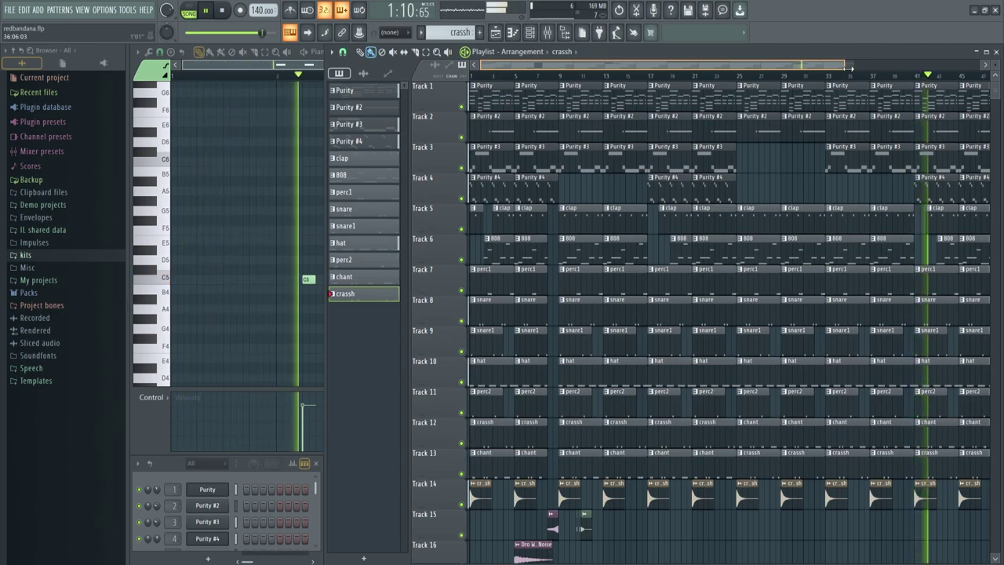
{"action": "left_click_drag", "start_coordinate": [849, 69], "coordinate": [802, 72]}
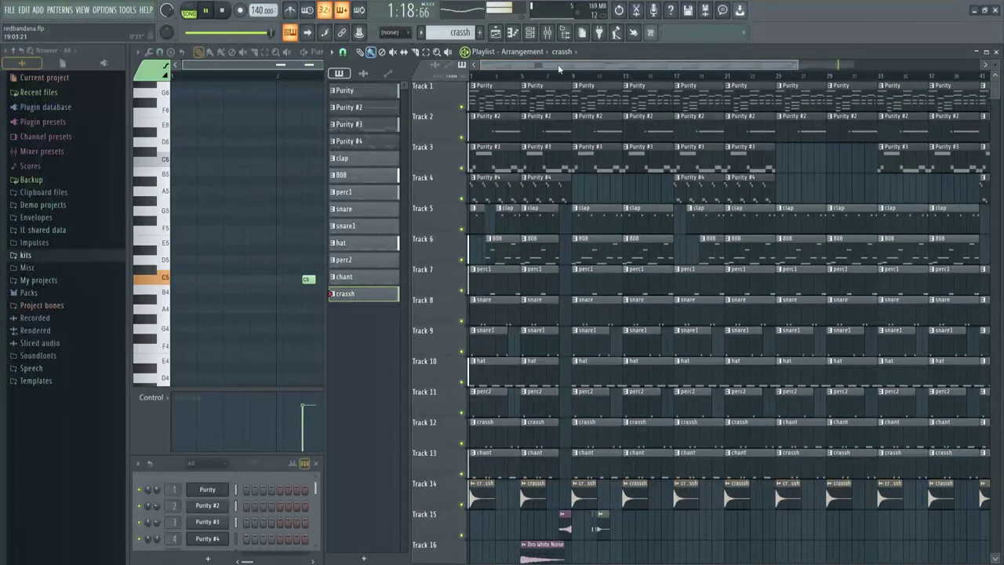